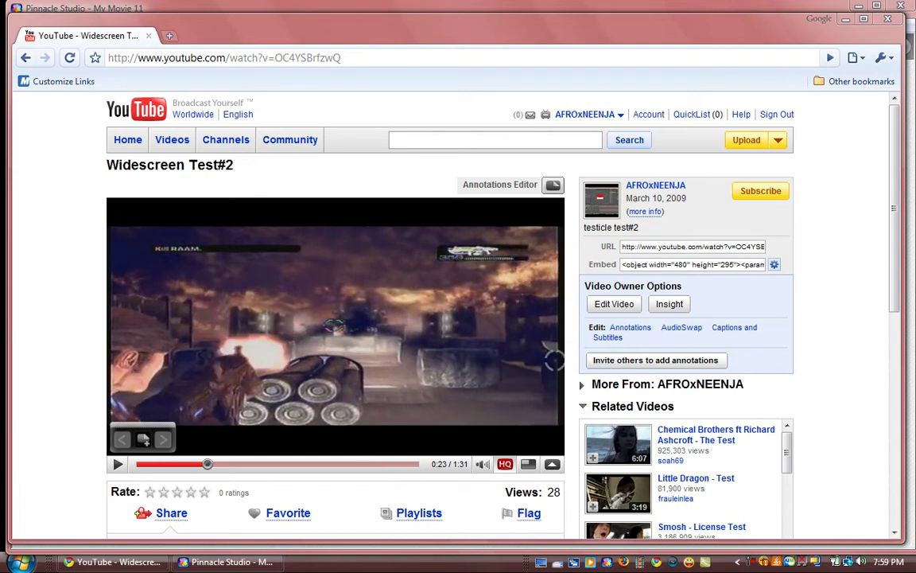
Play and pause the Widescreen Test#2 YouTube video, then close the Chrome window.
left_click(119, 463)
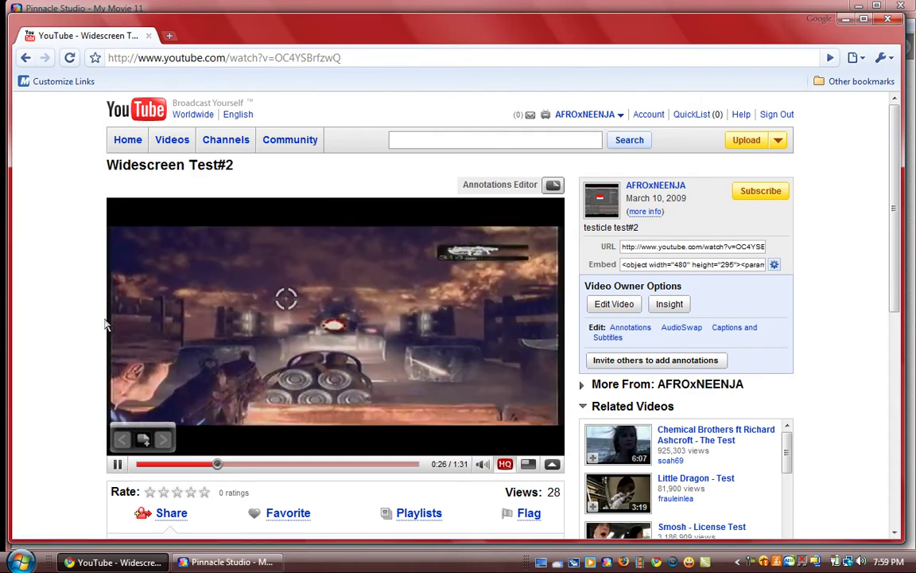
left_click(117, 464)
key("alt+F4")
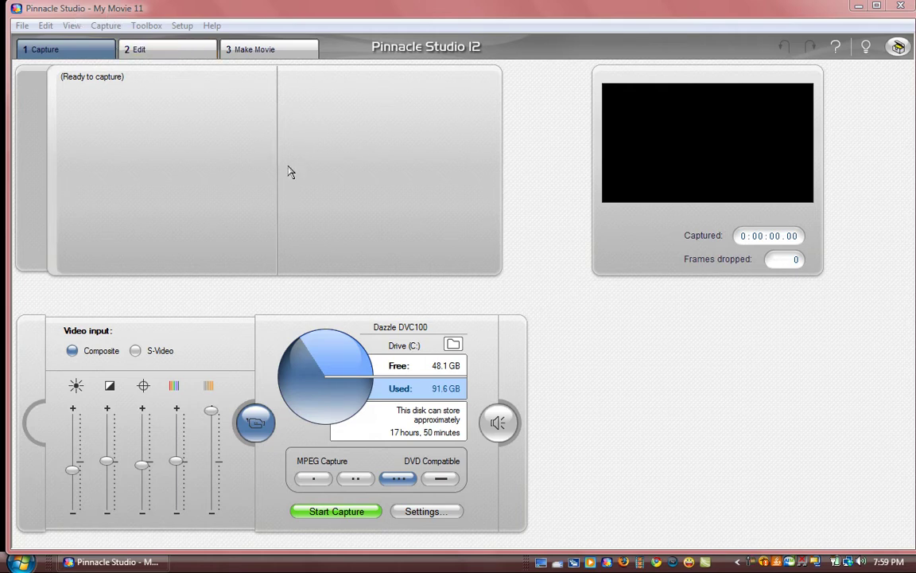
Collapse the Video input adjustments panel, reopen it, then collapse it again.
left_click(255, 422)
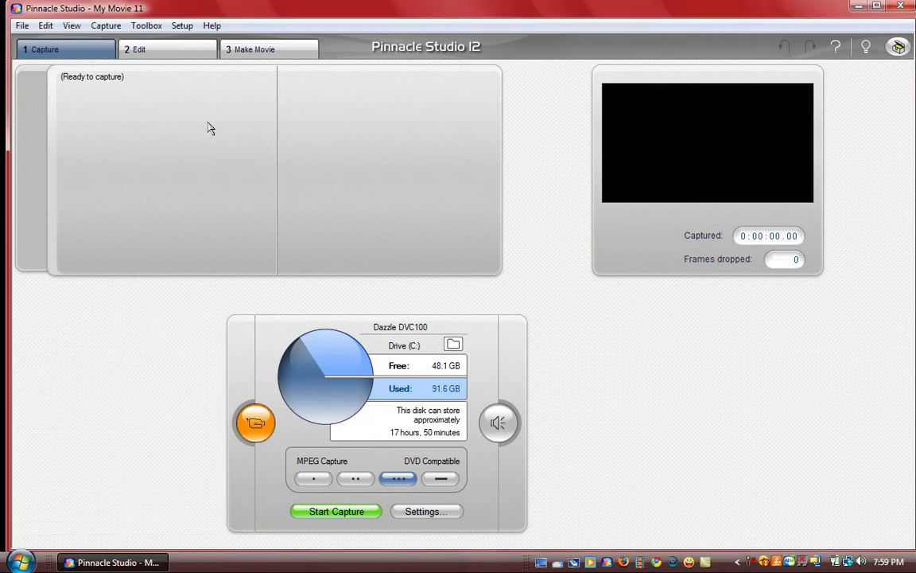
left_click(253, 423)
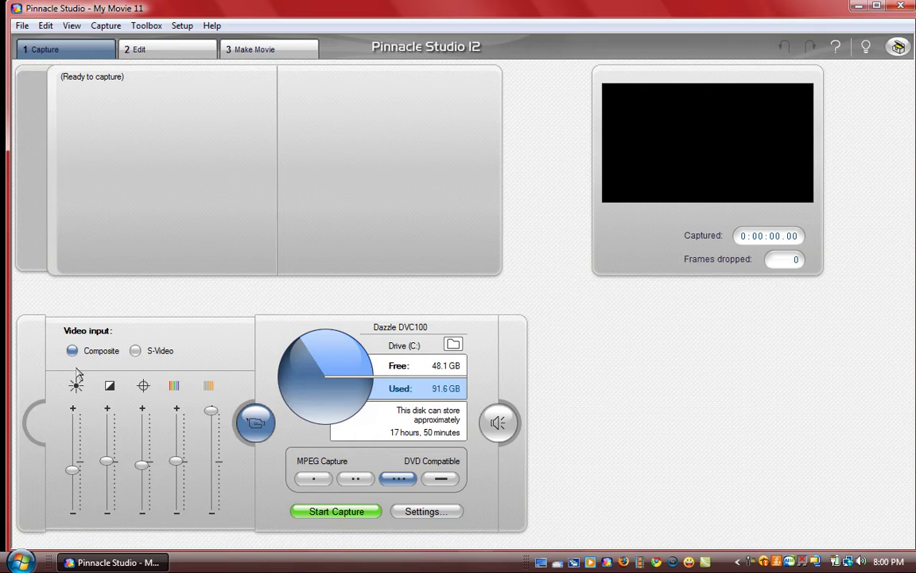
left_click(255, 422)
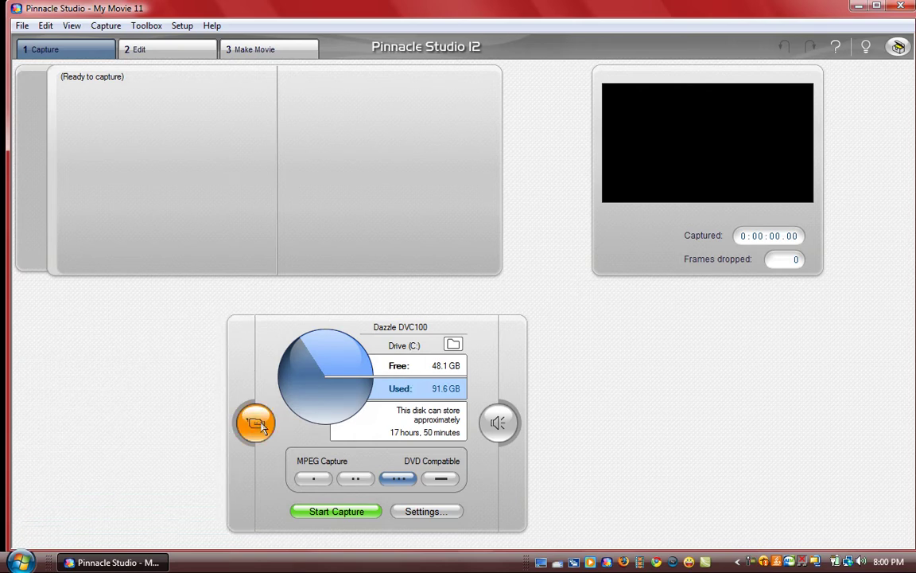
left_click(438, 511)
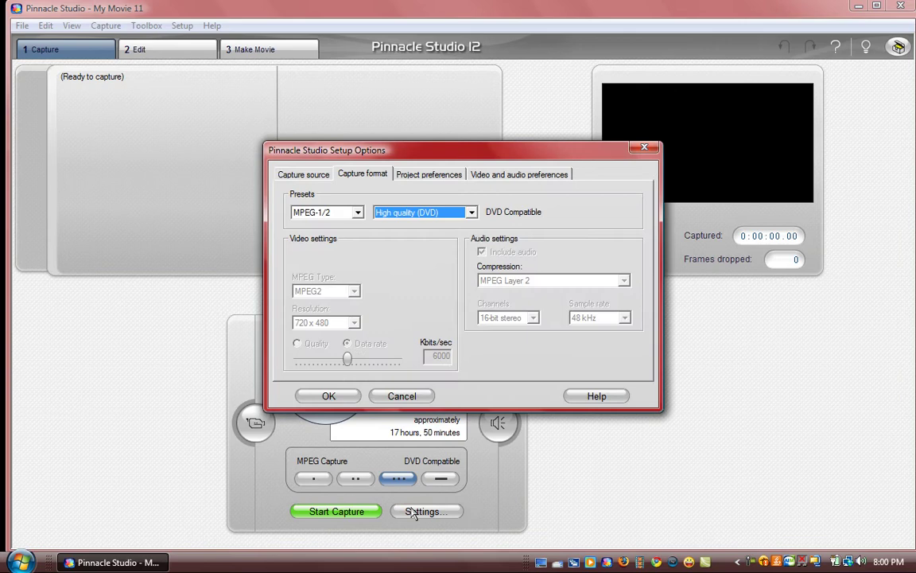
left_click(300, 173)
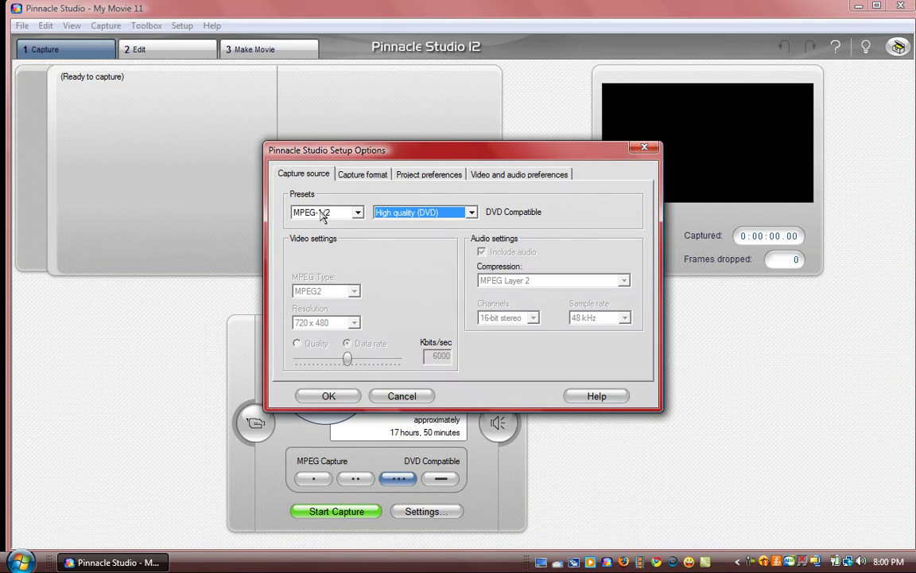
left_click(415, 218)
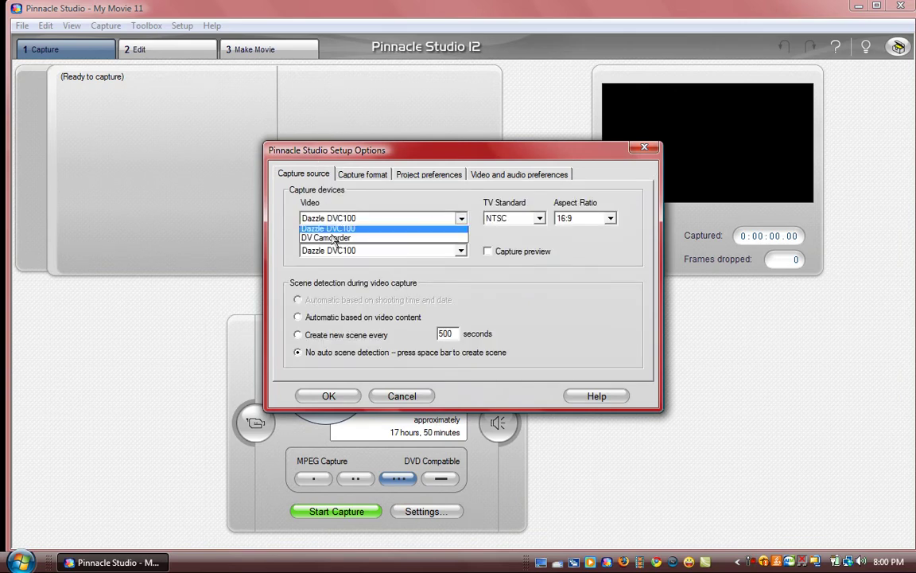
left_click(350, 230)
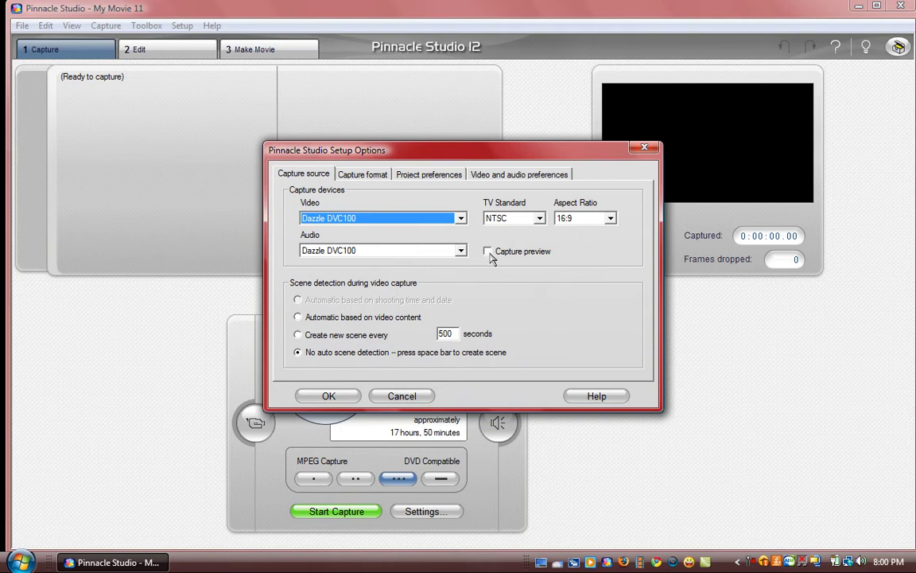
left_click(357, 178)
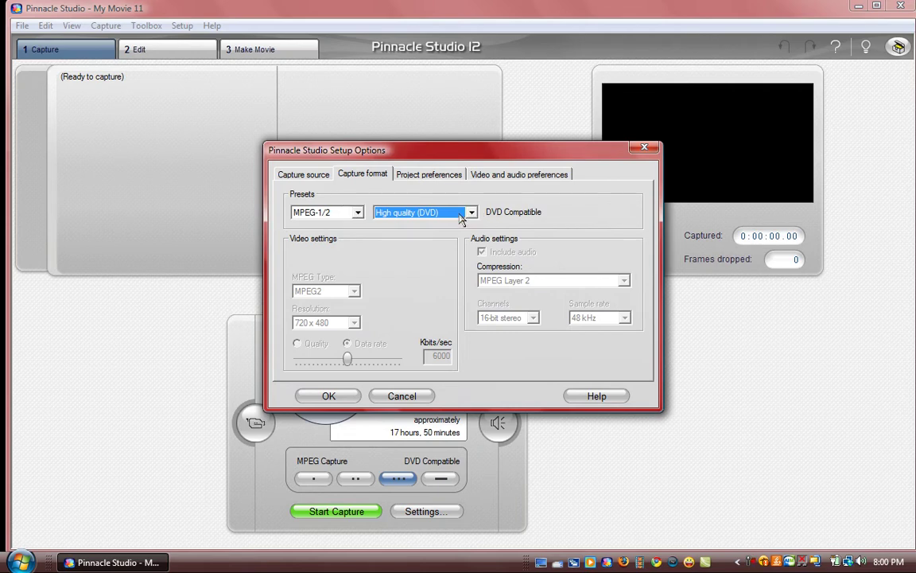
left_click(420, 175)
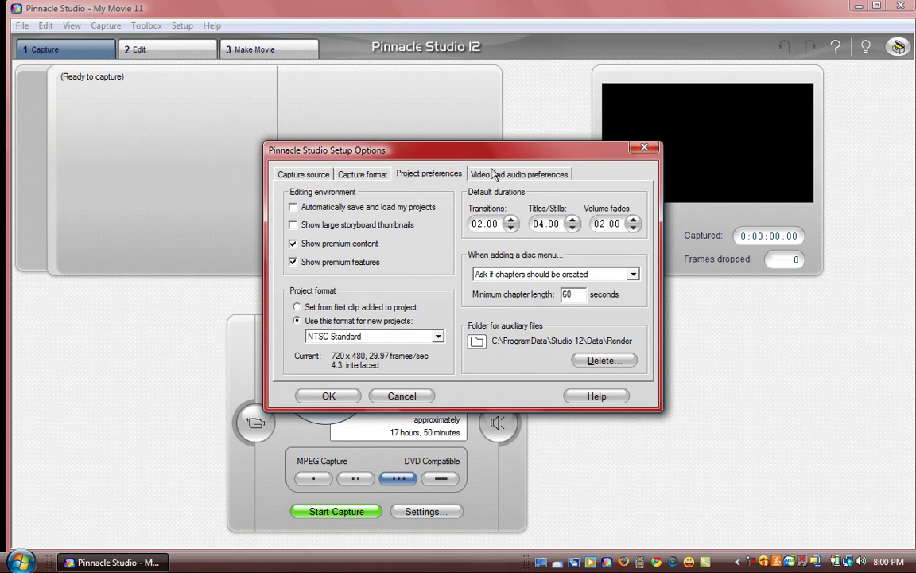
key("ctrl+Tab")
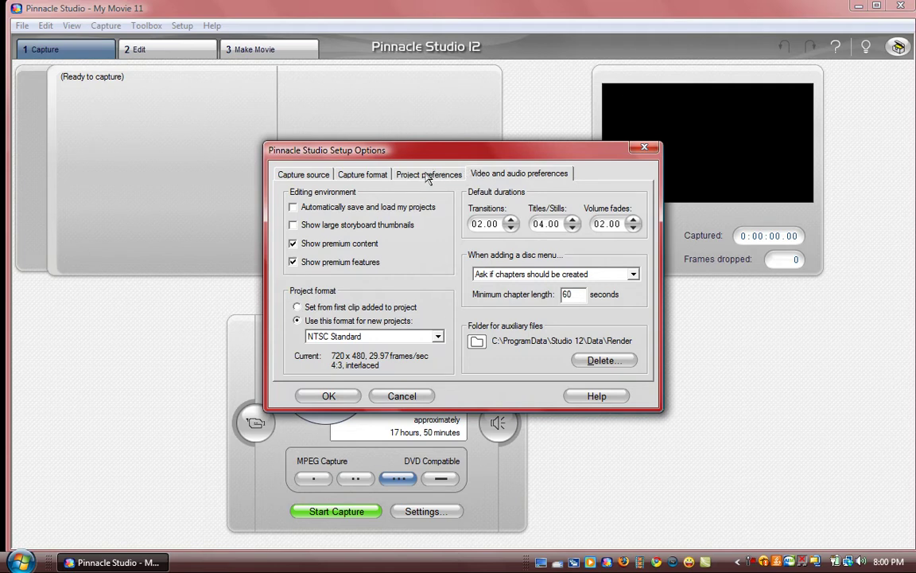
left_click(459, 175)
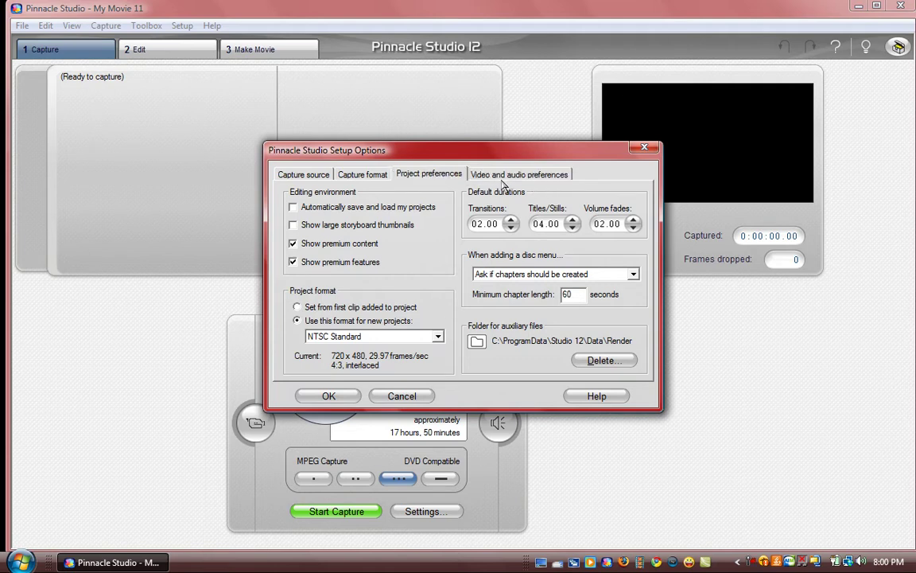
left_click(366, 175)
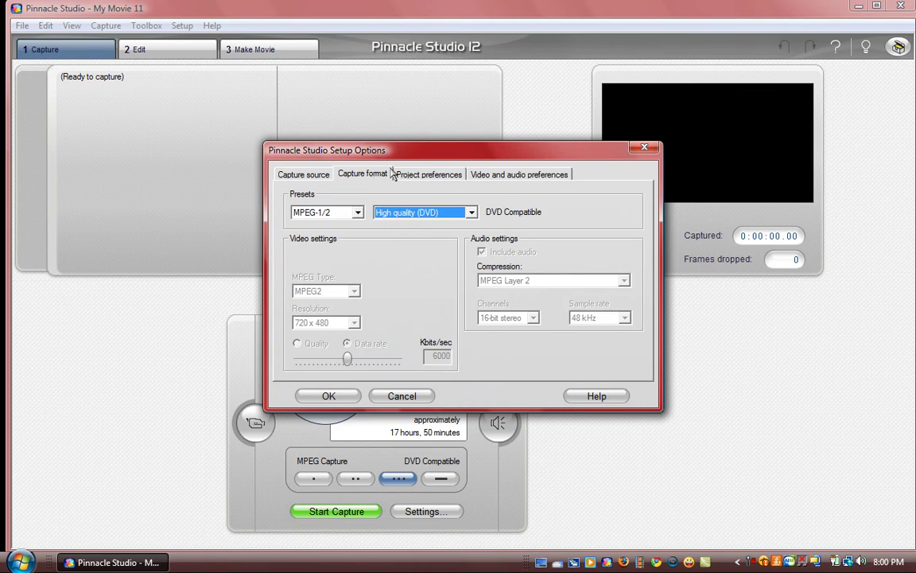
left_click(389, 395)
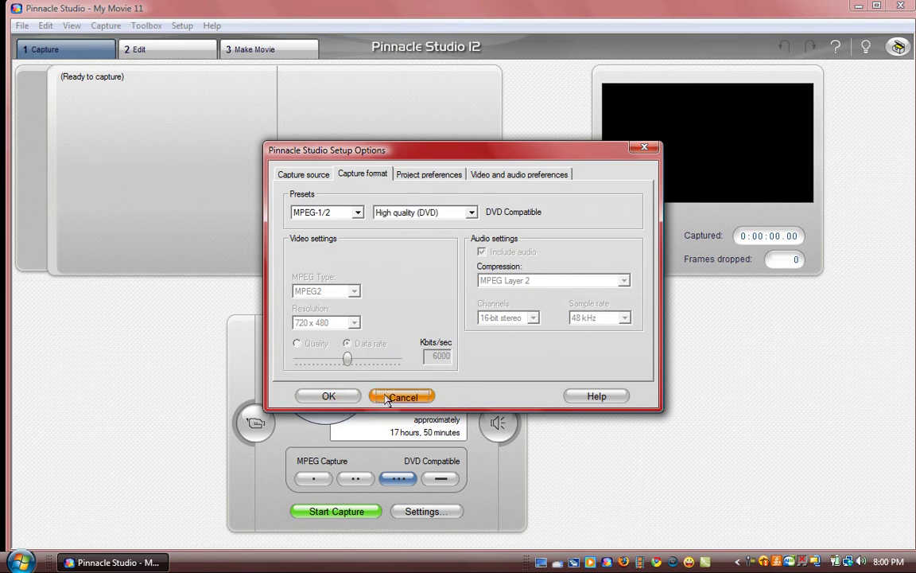
left_click(499, 424)
left_click(500, 423)
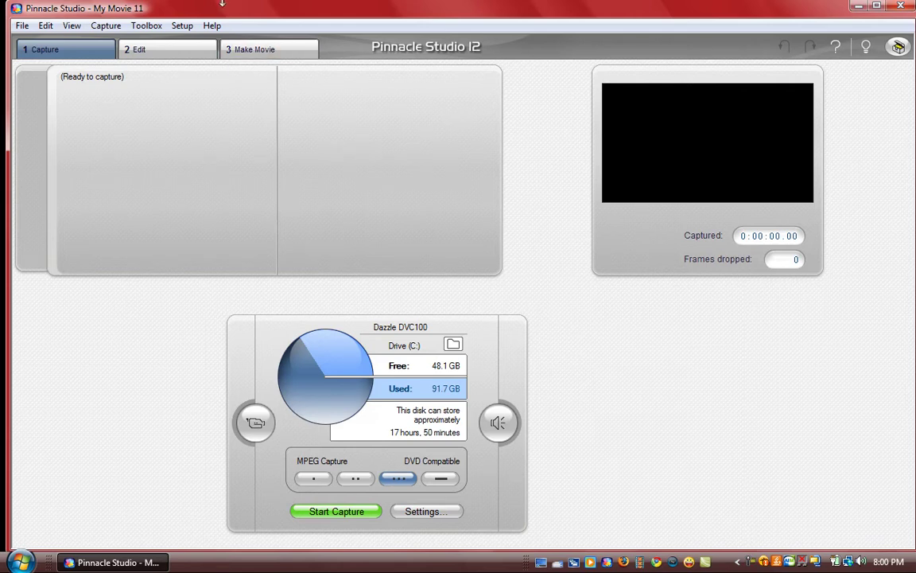
Switch to the 2 Edit workspace, then close Pinnacle Studio 12.
left_click(163, 52)
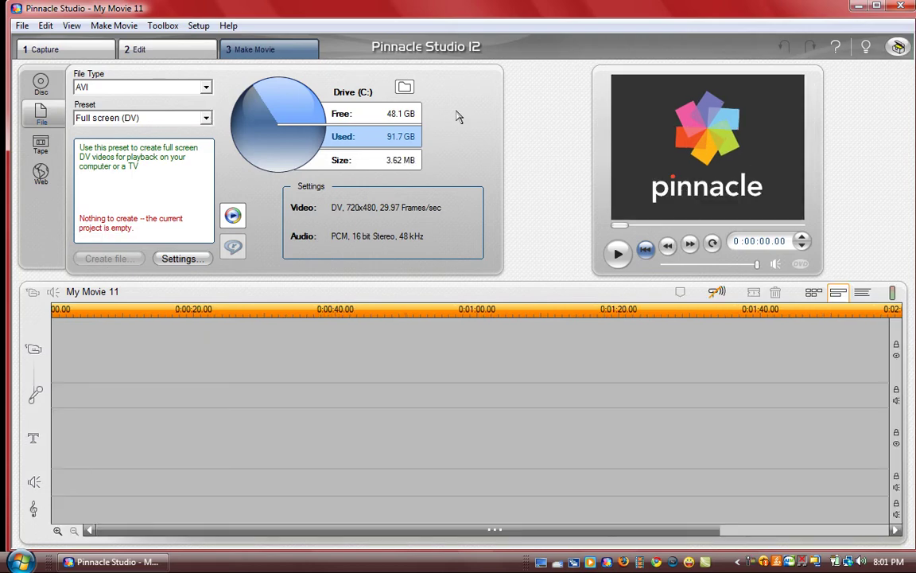
left_click(903, 7)
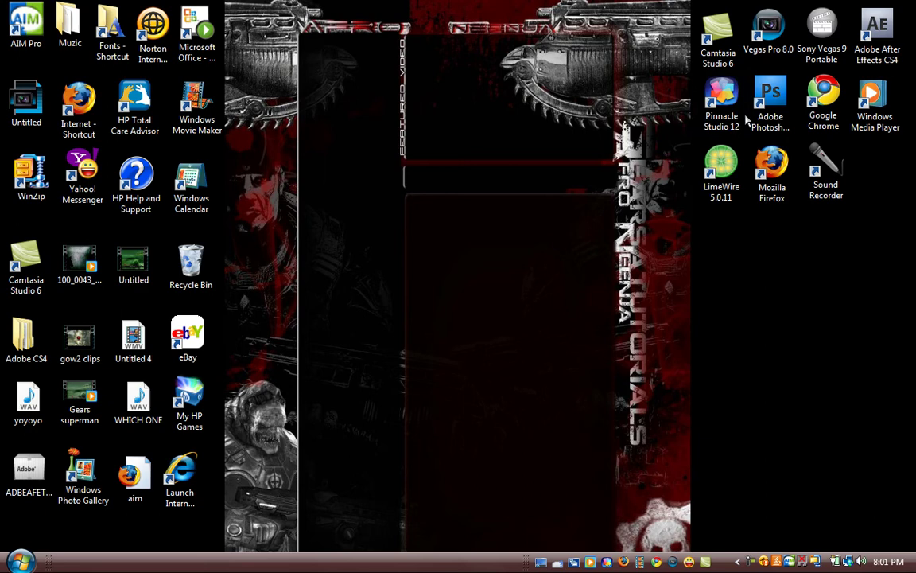
Launch Vegas Pro 8.0 from its desktop shortcut.
left_click(757, 49)
double_click(758, 50)
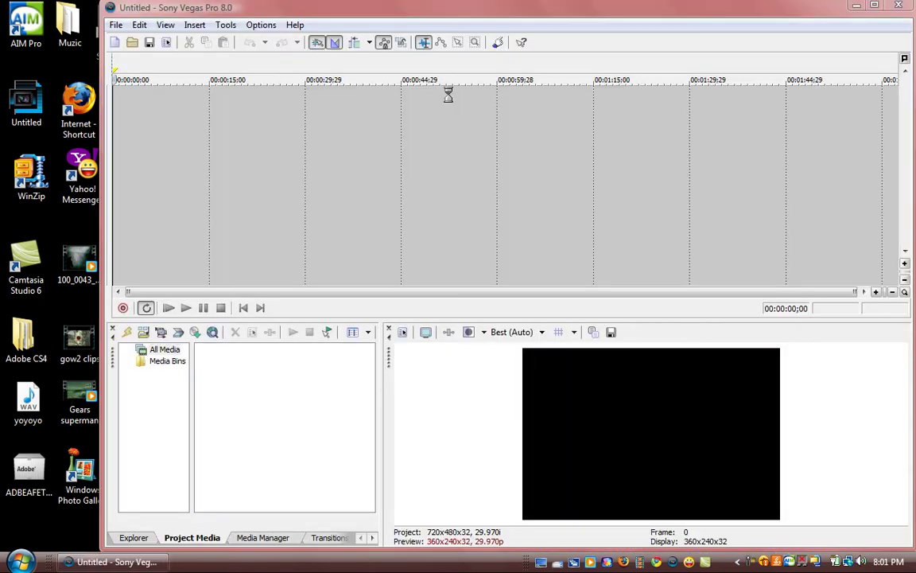
Maximize Vegas, import test.mpg via File > Import > Media, and drag it onto the timeline.
double_click(795, 7)
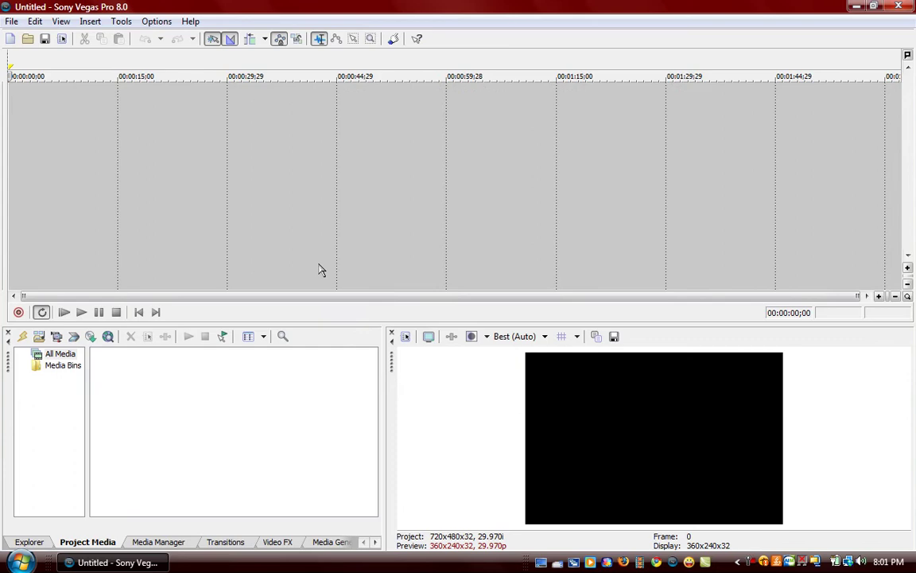
left_click(12, 20)
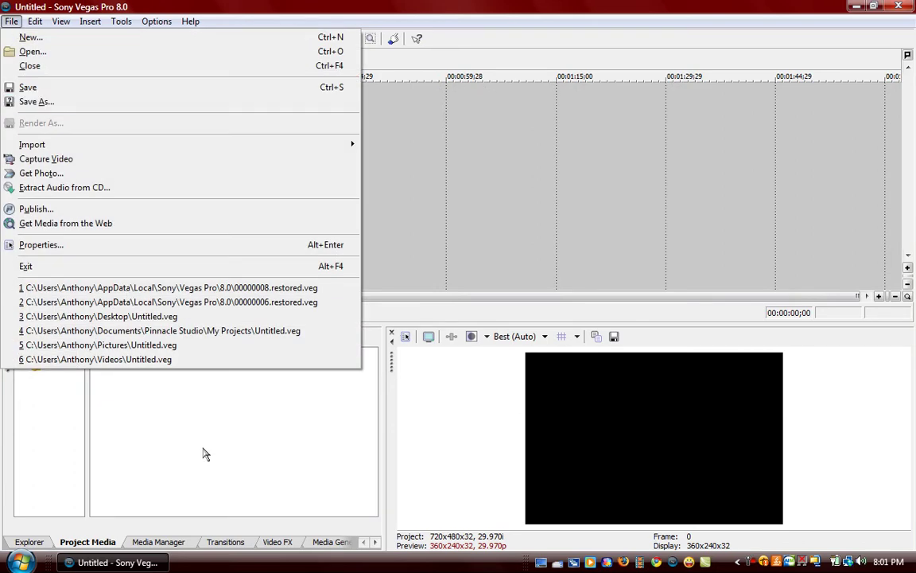
left_click(182, 506)
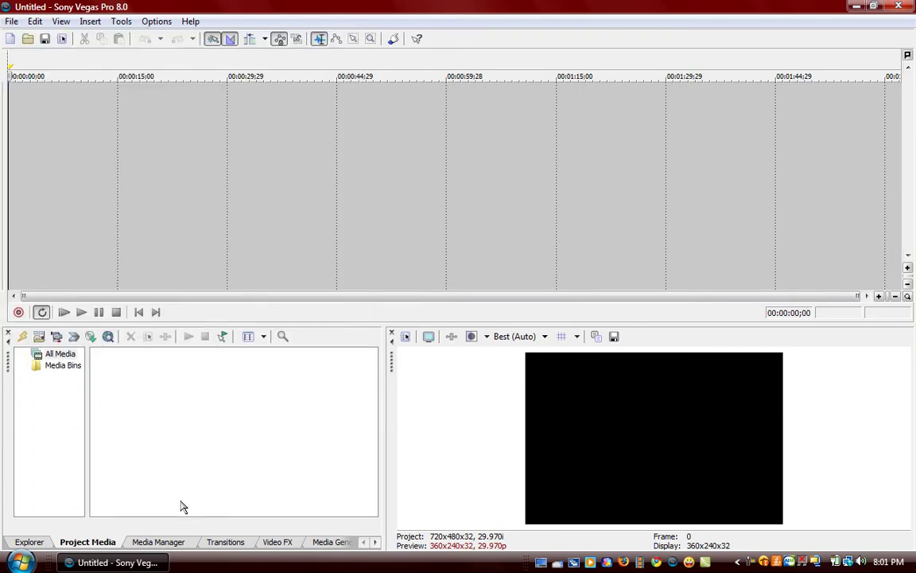
left_click(12, 24)
mouse_move(219, 146)
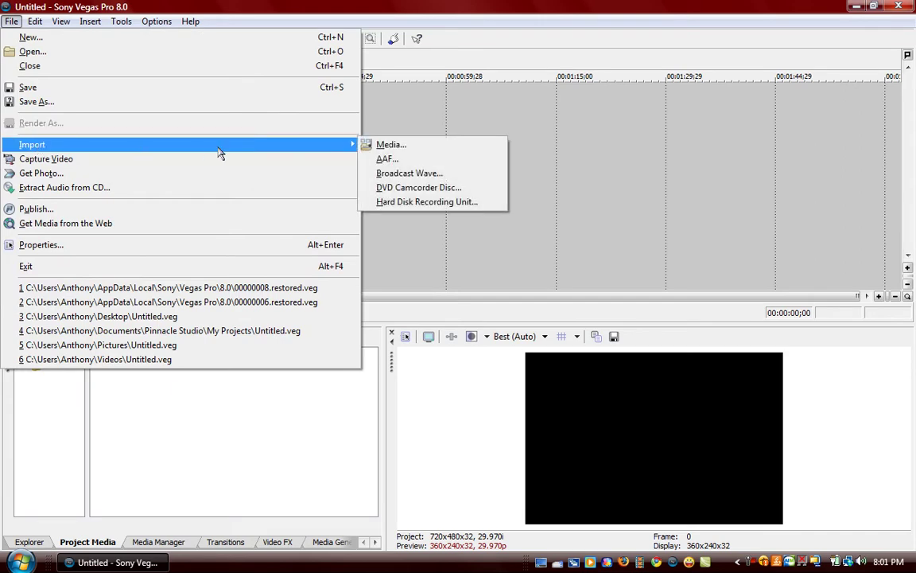
left_click(377, 148)
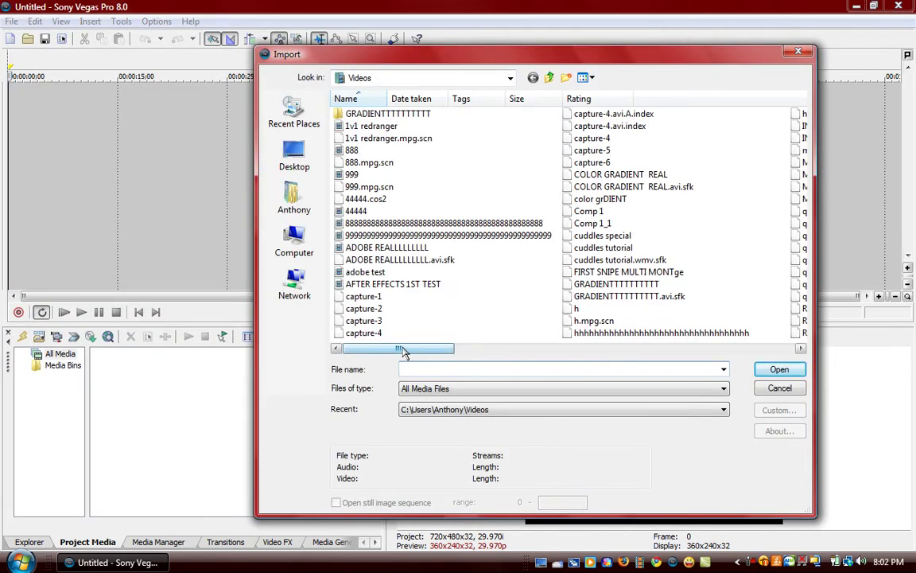
left_click_drag(389, 350, 534, 357)
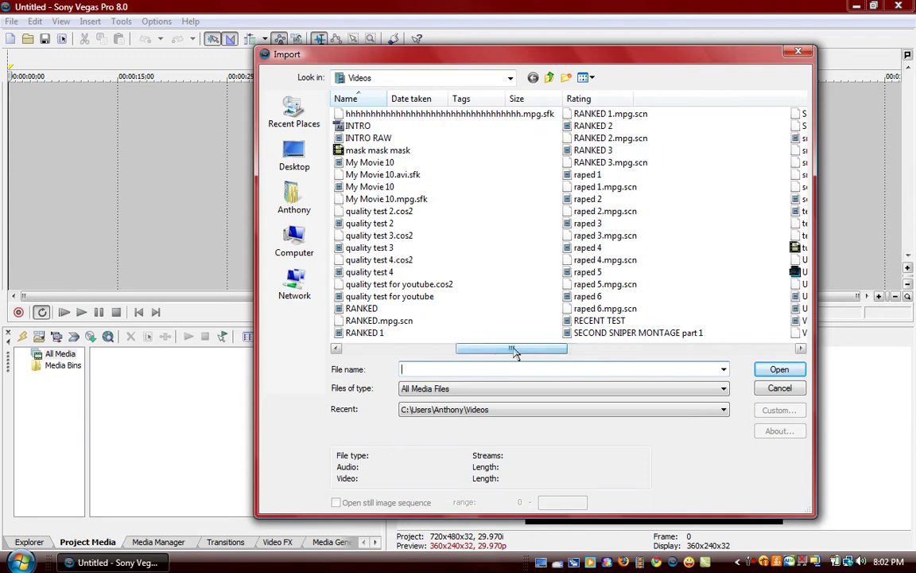
scroll(513, 351, "right", 1)
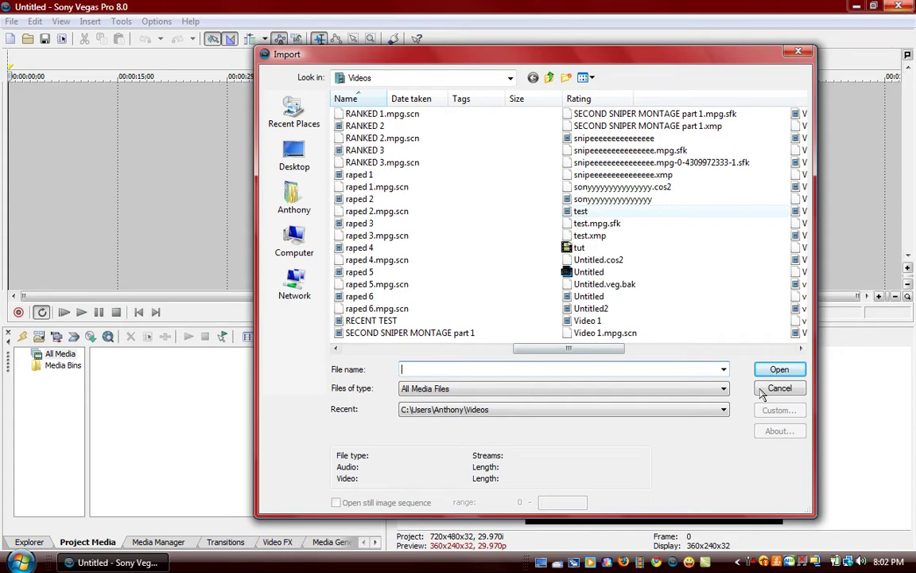
type("test")
key("Return")
left_click_drag(119, 358, 31, 153)
left_click_drag(123, 358, 4, 143)
Widen the track header area, select the clip, and return playback to the start.
left_click_drag(140, 146, 150, 153)
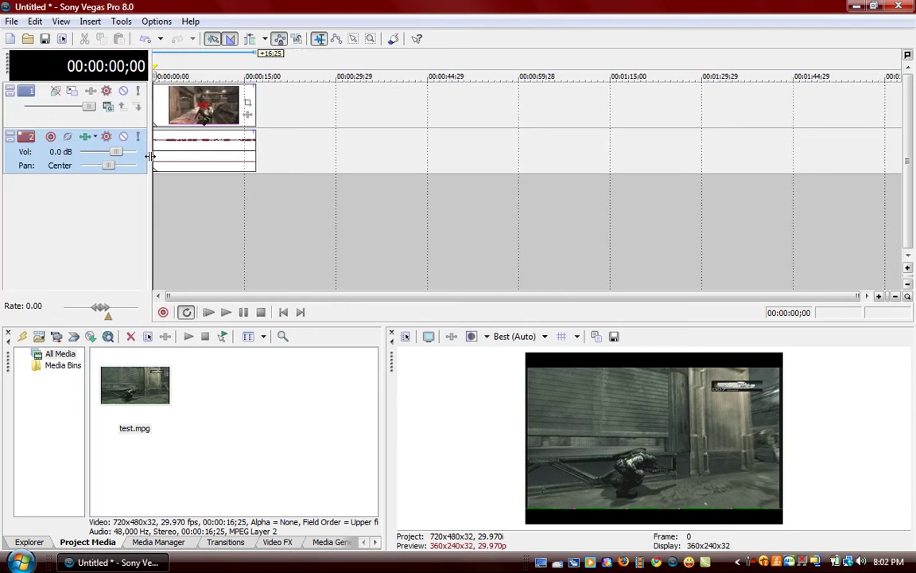
left_click(205, 113)
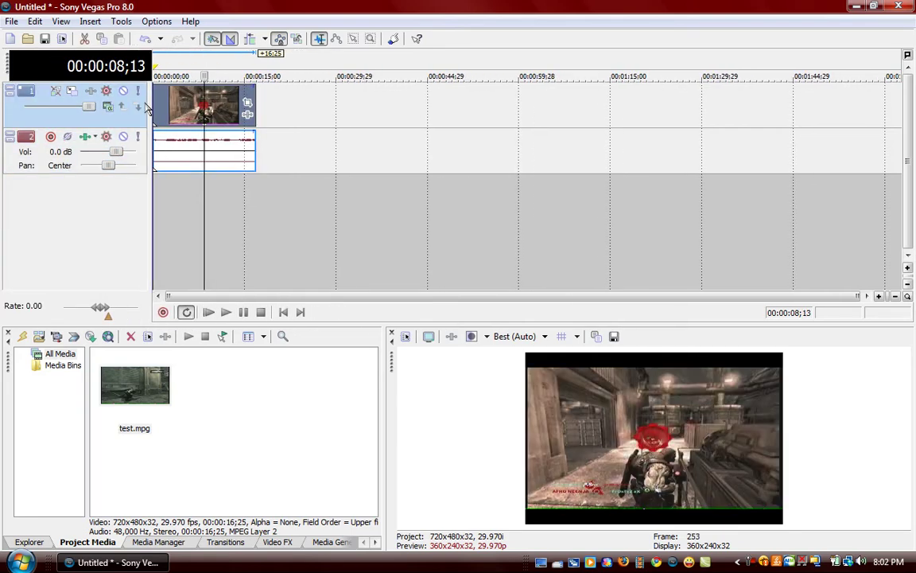
left_click(283, 312)
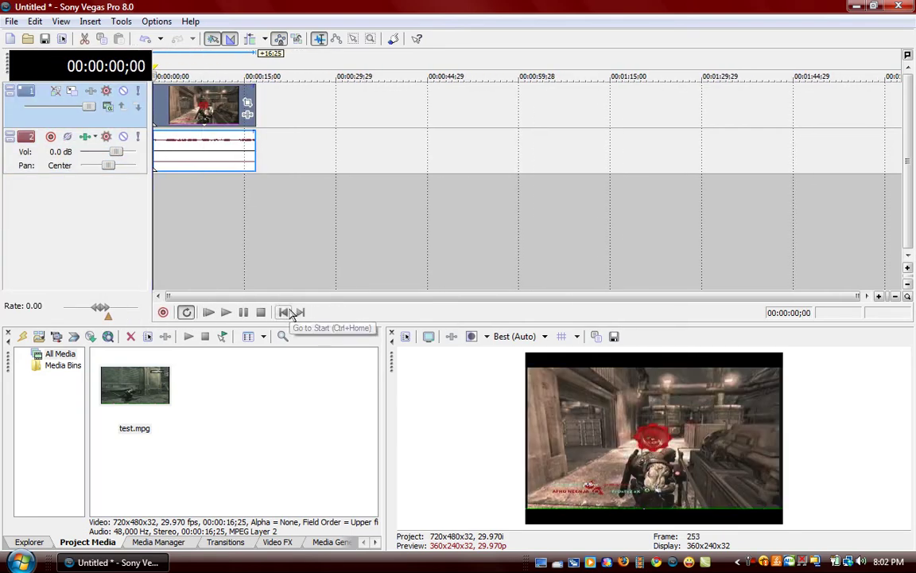
Set the project to the NTSC DV 720x480 template and make it the default for new projects.
left_click(405, 335)
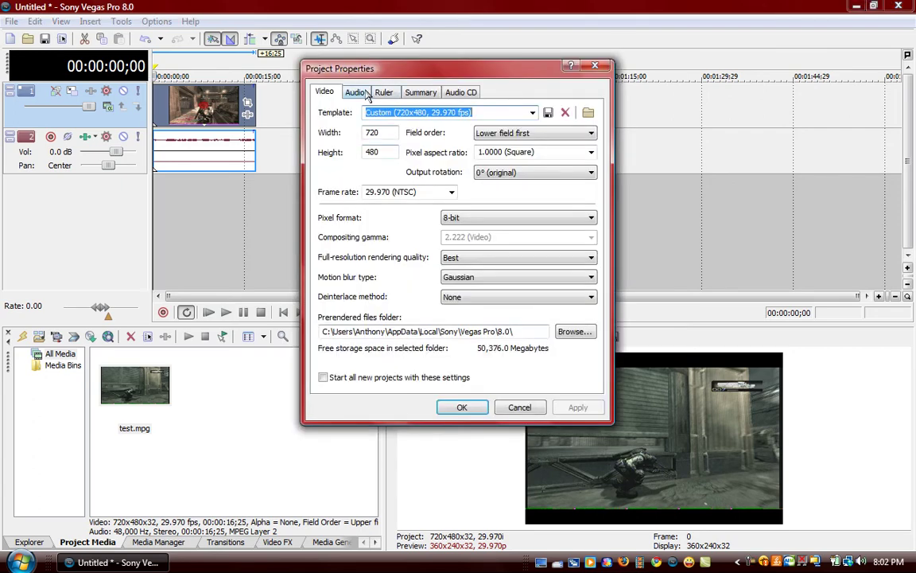
left_click(533, 114)
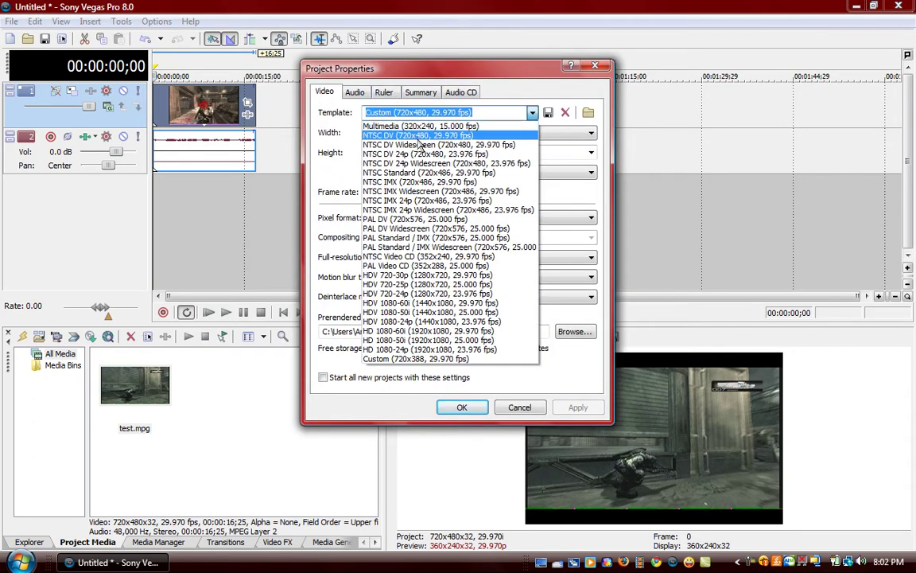
left_click(422, 137)
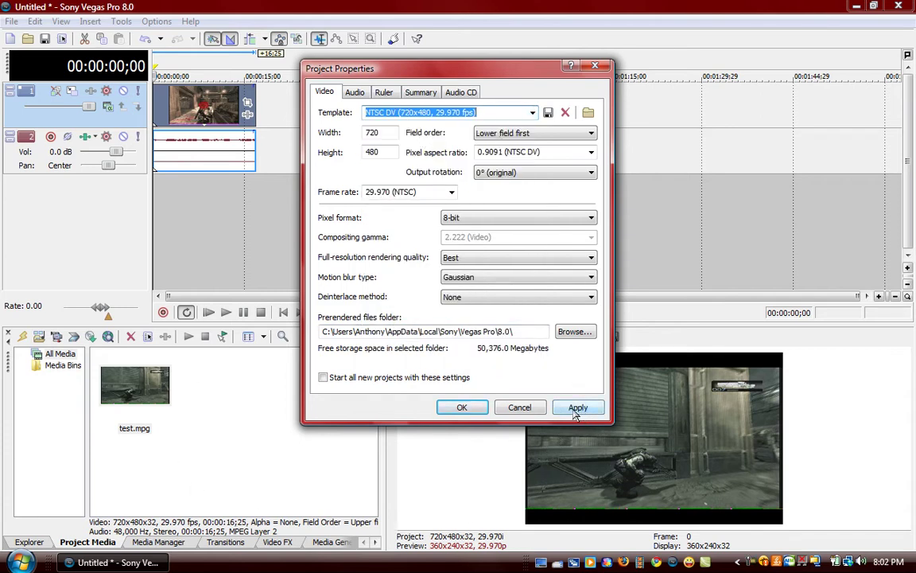
left_click(325, 378)
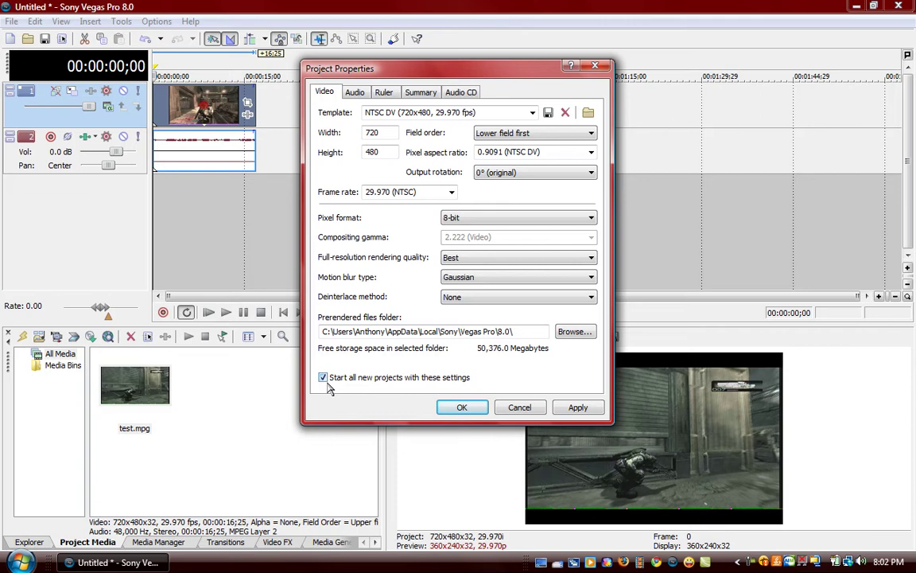
left_click(592, 409)
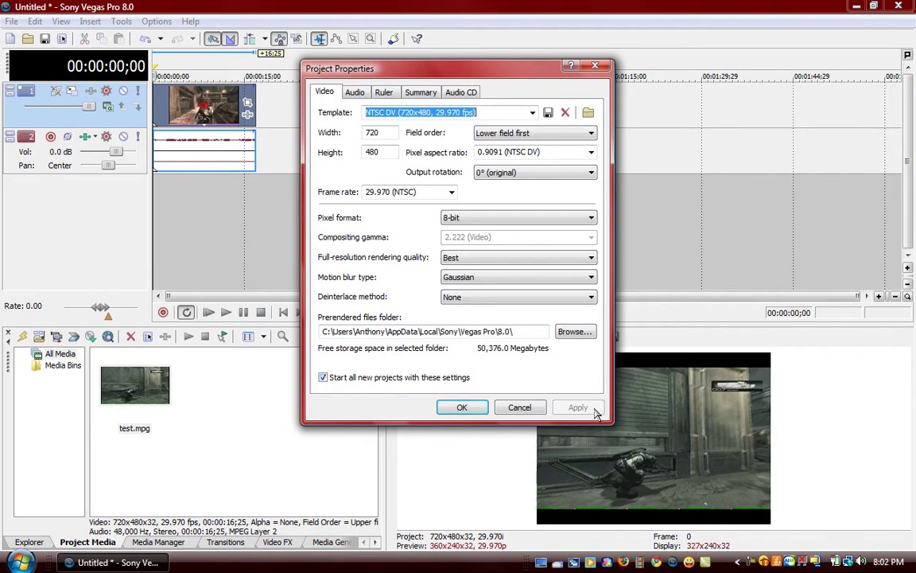
left_click(462, 407)
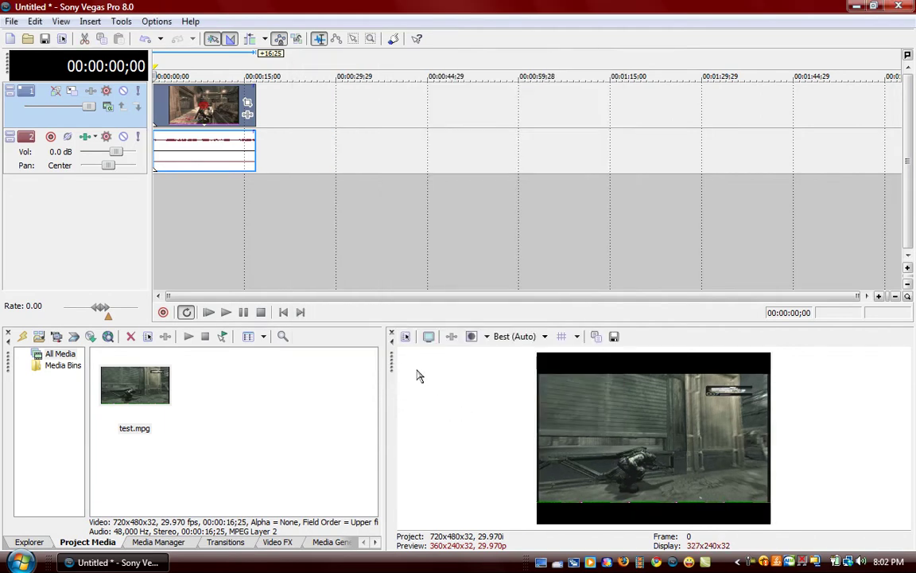
right_click(167, 98)
left_click(265, 454)
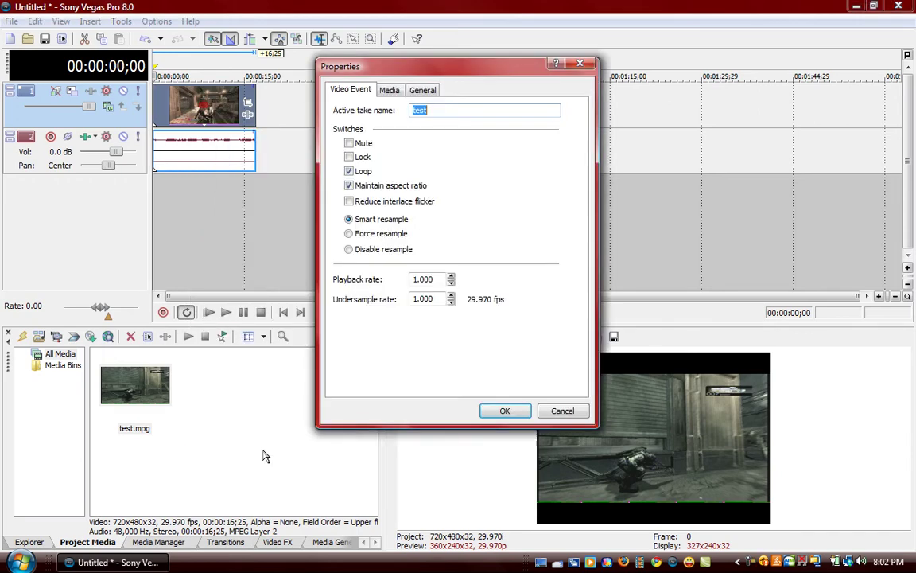
left_click(388, 90)
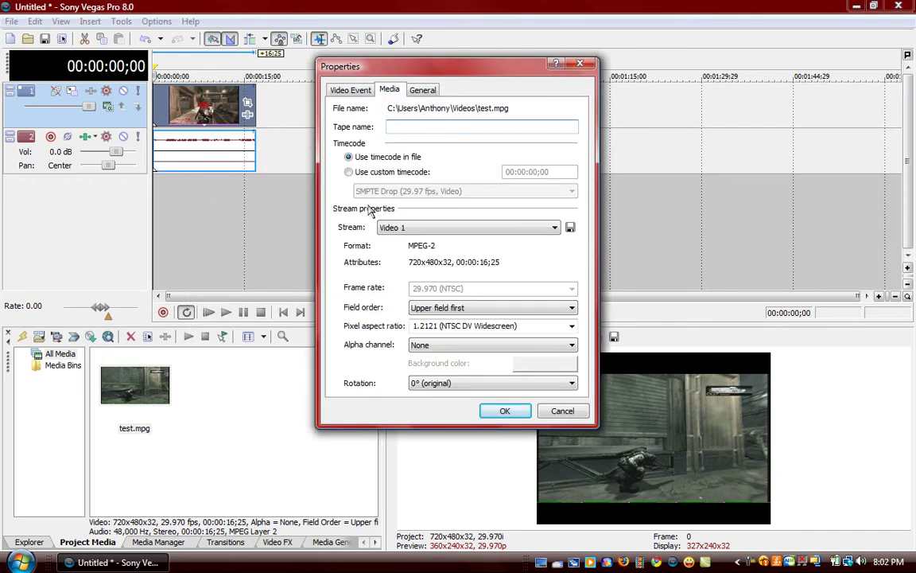
left_click(572, 327)
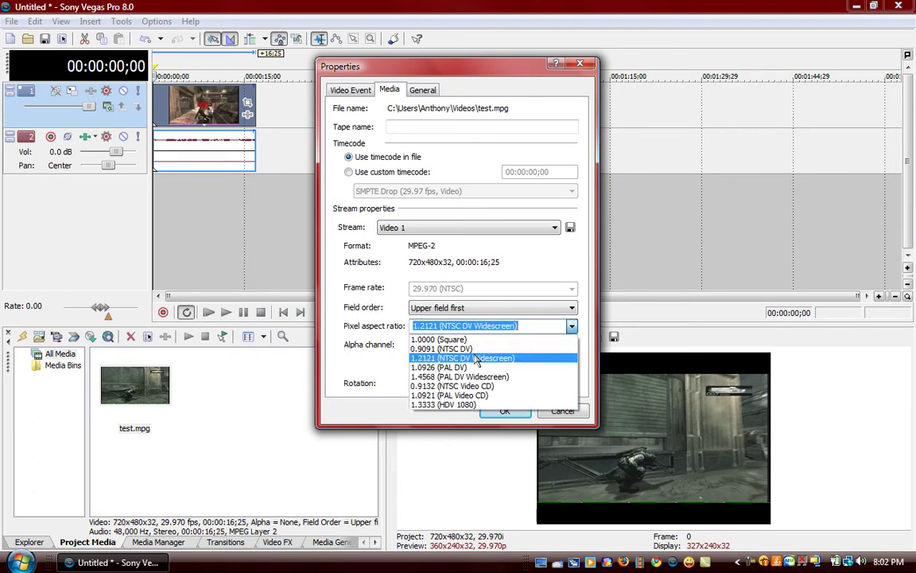
left_click(459, 340)
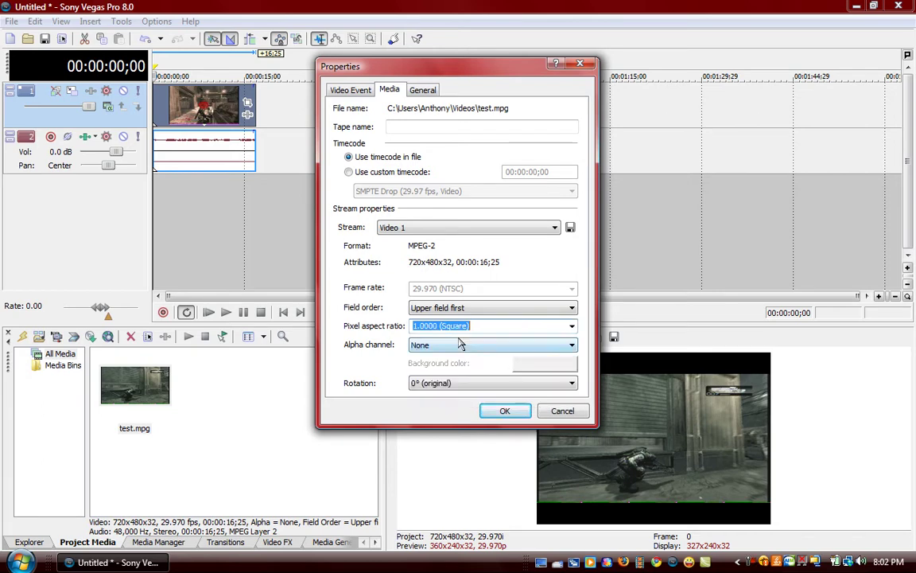
left_click(507, 410)
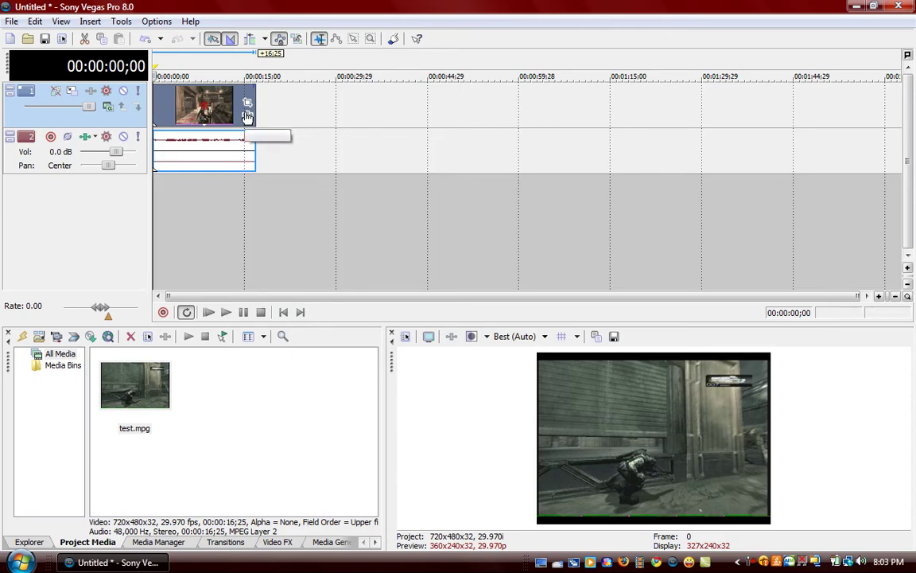
right_click(233, 118)
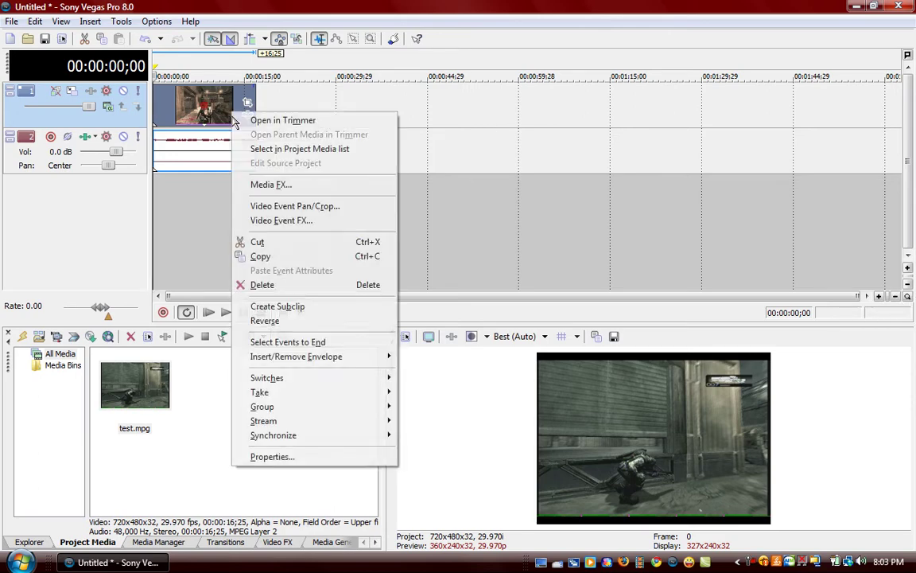
left_click(272, 457)
left_click(388, 90)
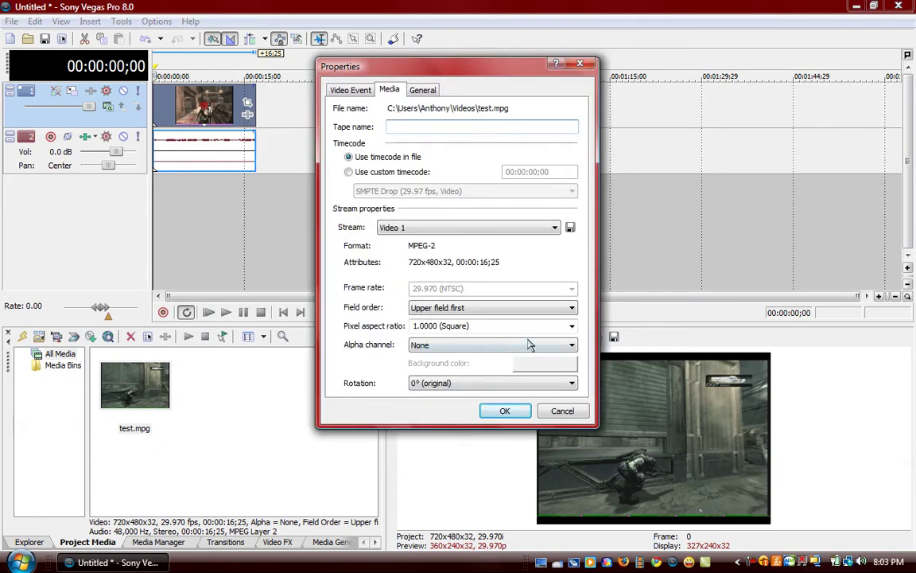
left_click(571, 326)
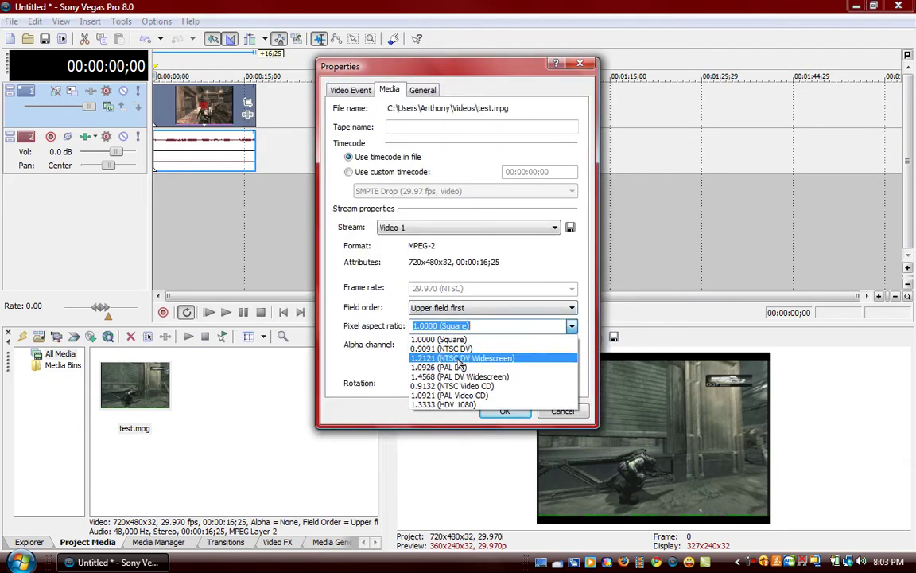
left_click(461, 359)
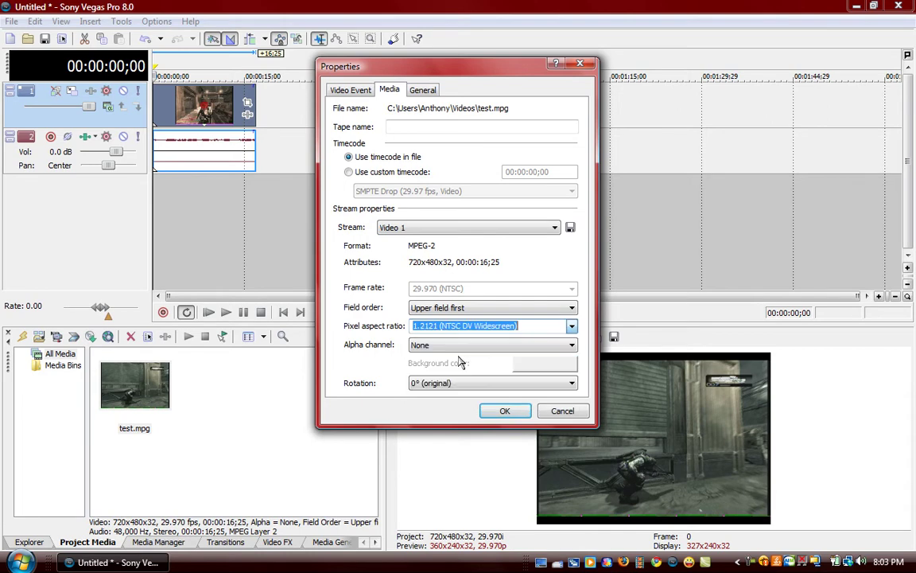
left_click(505, 410)
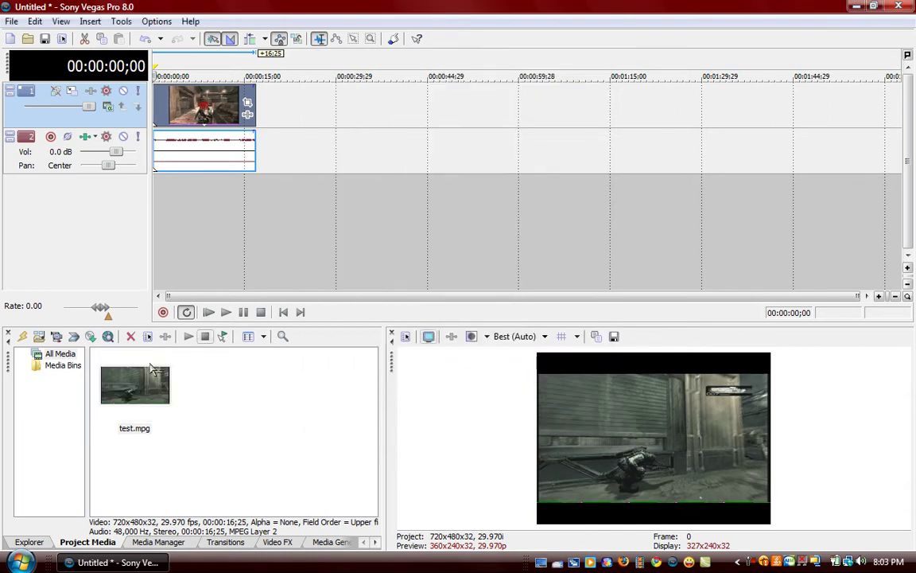
Crop the clip's bottom edge in Event Pan/Crop so the frame becomes 720 x 474.9.
left_click(248, 104)
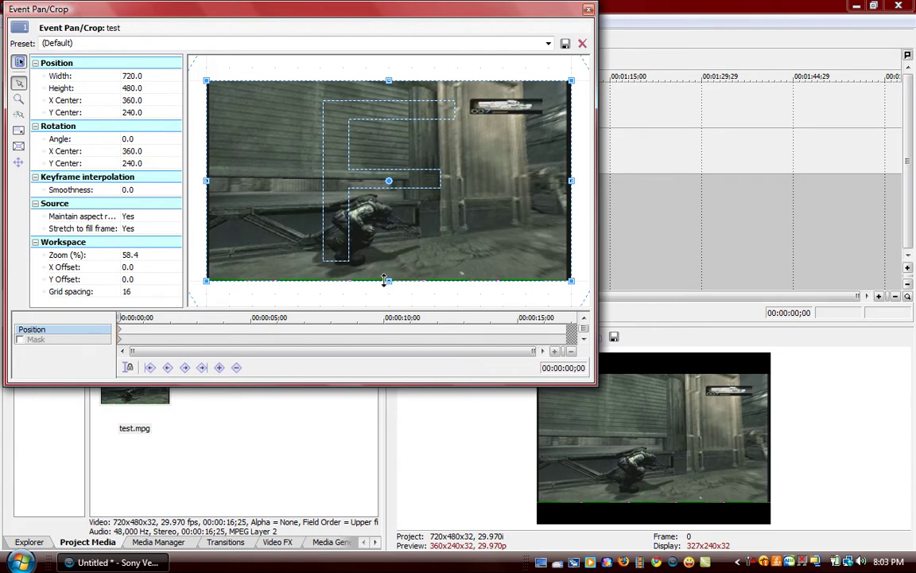
left_click_drag(389, 280, 389, 278)
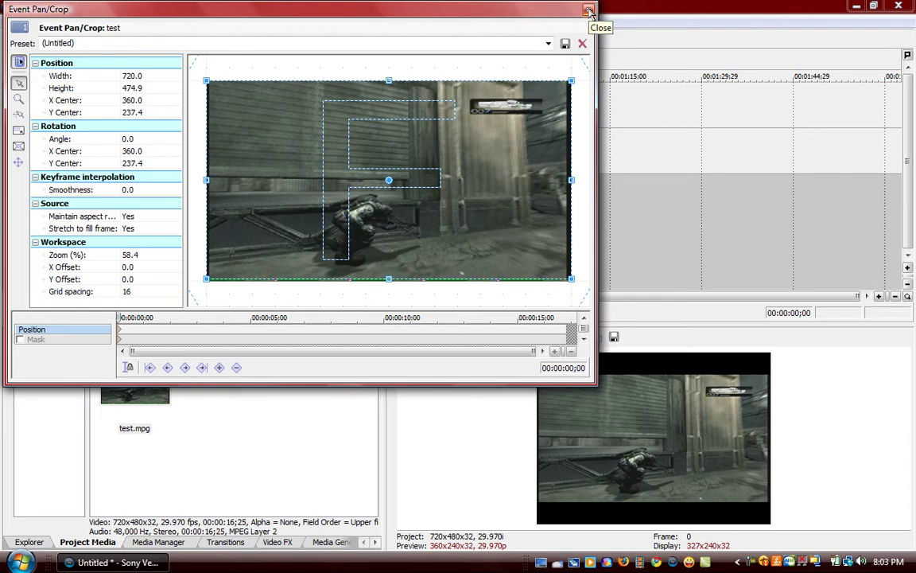
left_click(588, 9)
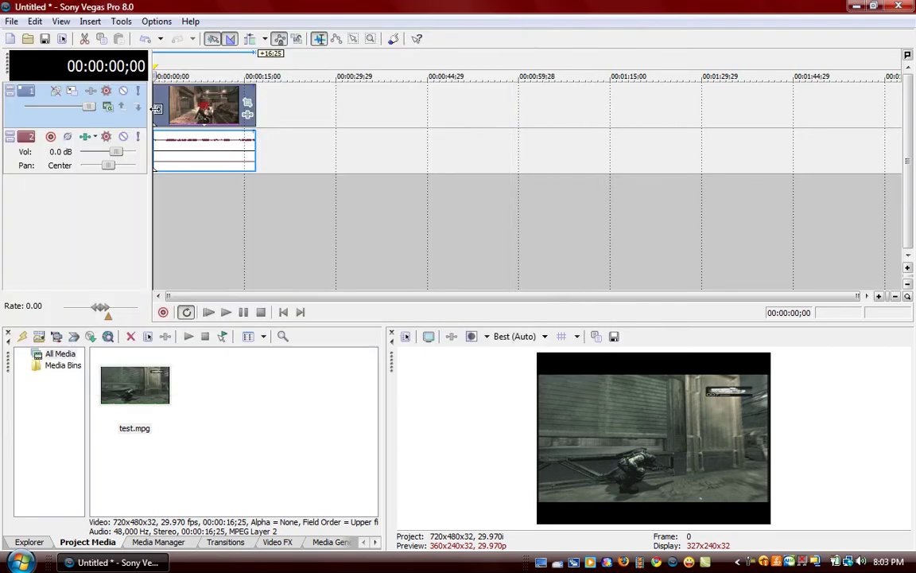
Apply a Saturation Adjust preset from Video FX to the test clip.
left_click(277, 542)
left_click_drag(90, 370, 89, 460)
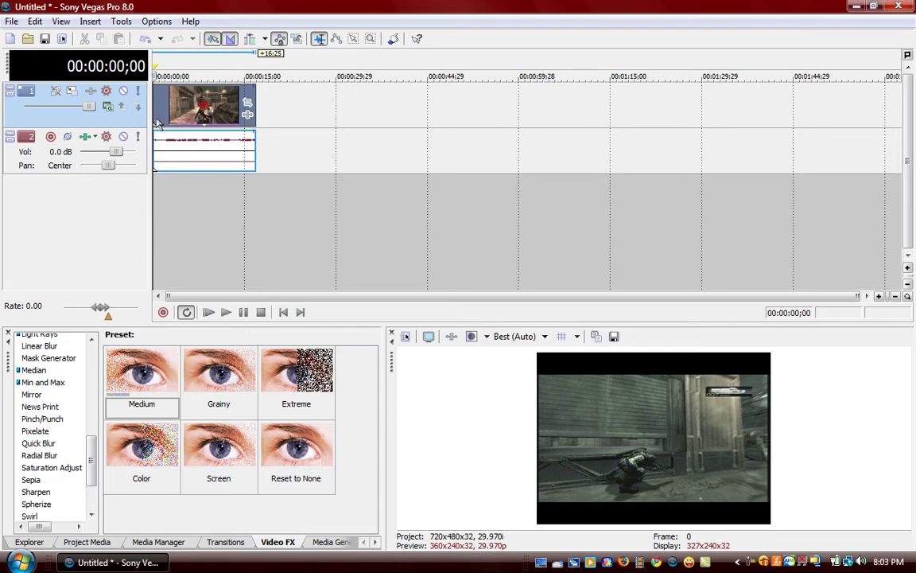
left_click(52, 466)
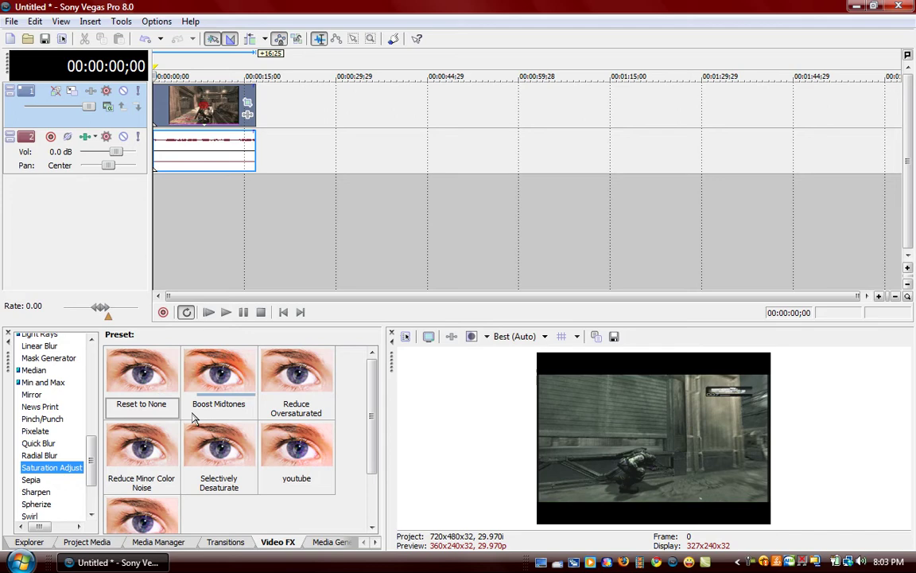
left_click(286, 466)
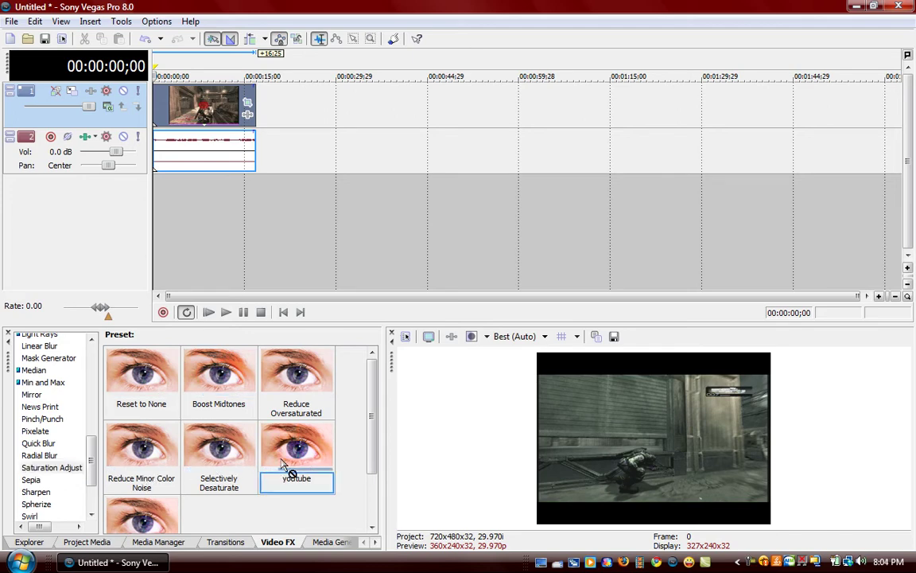
left_click_drag(214, 388, 189, 128)
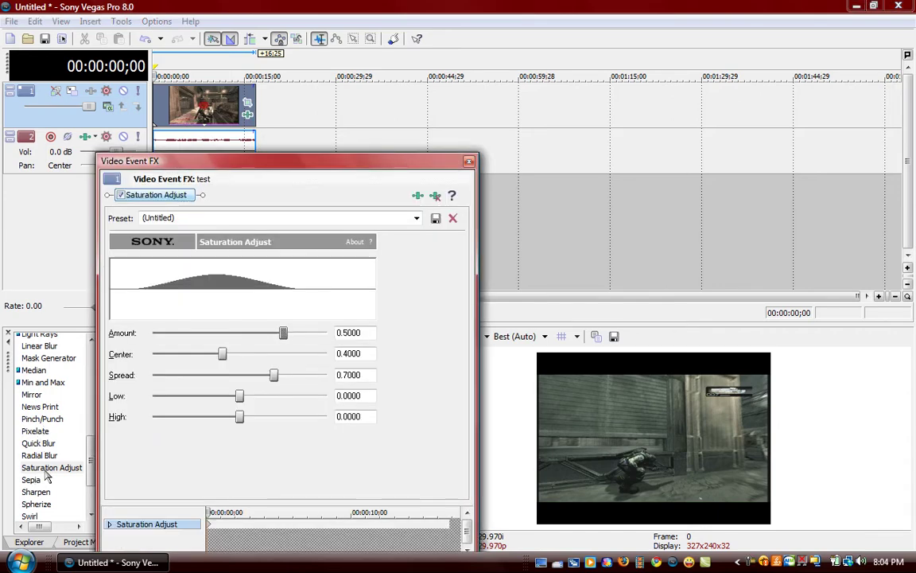
Set Saturation Adjust to Amount 1.0, Center 0.0 and Spread 1.0.
left_click_drag(282, 334, 328, 333)
left_click_drag(222, 354, 40, 350)
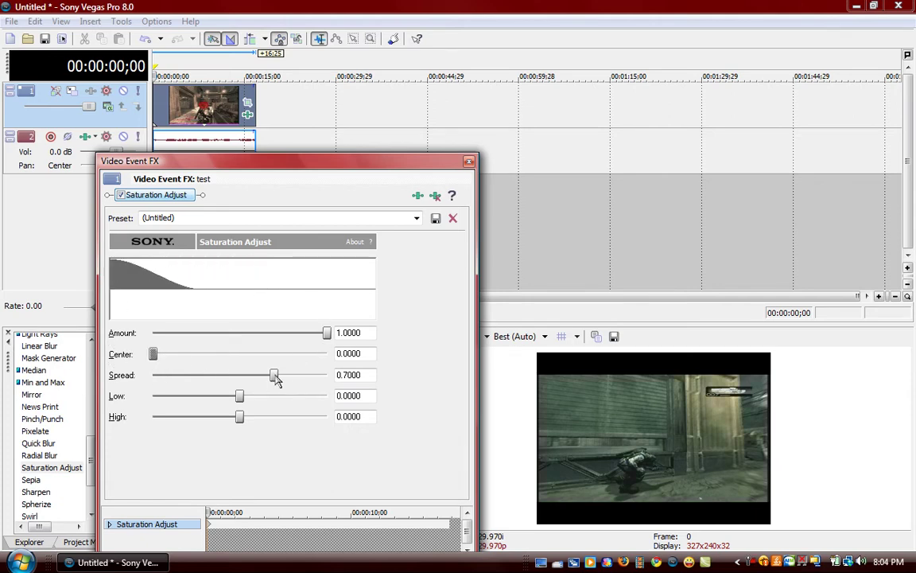
left_click_drag(275, 378, 430, 322)
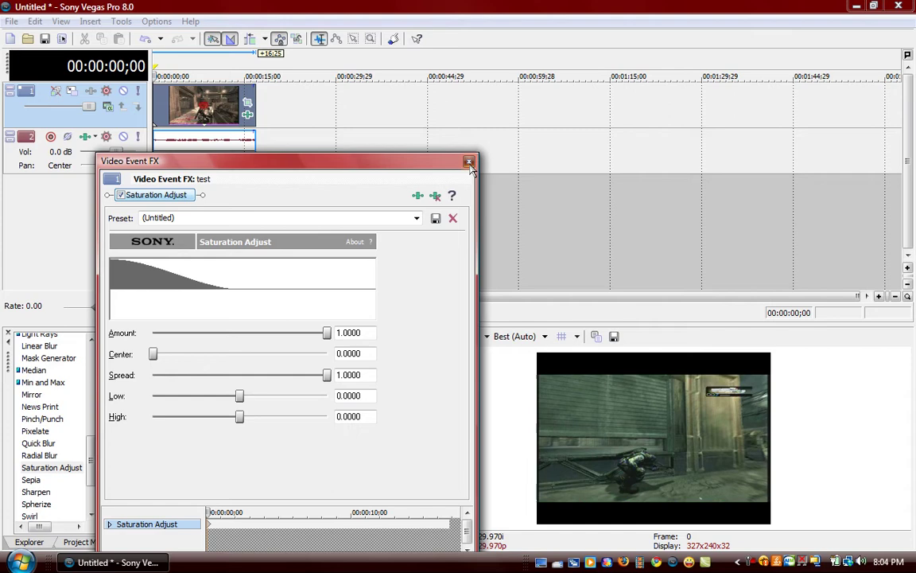
left_click(469, 161)
Add the youtube Sharpen preset to the clip with Amount 0.005.
left_click(38, 491)
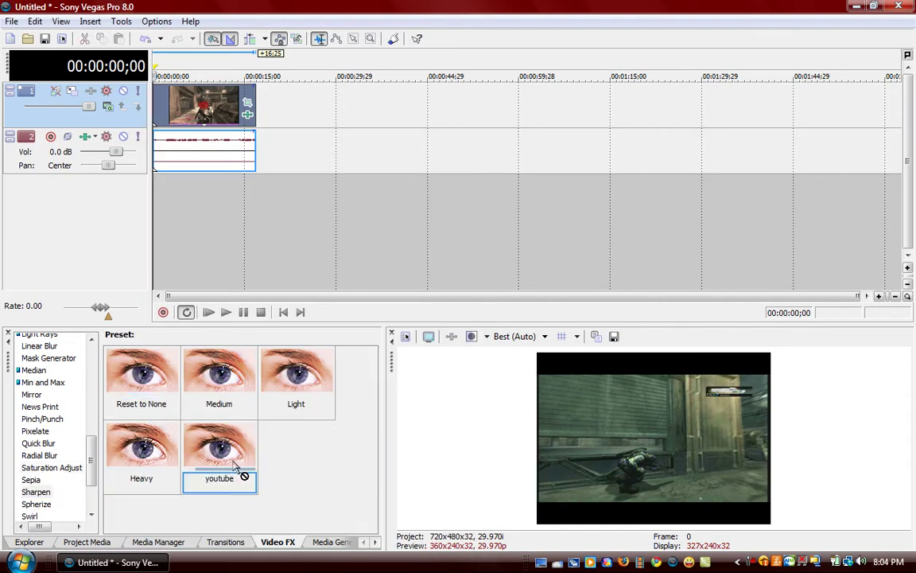
left_click_drag(240, 474, 203, 107)
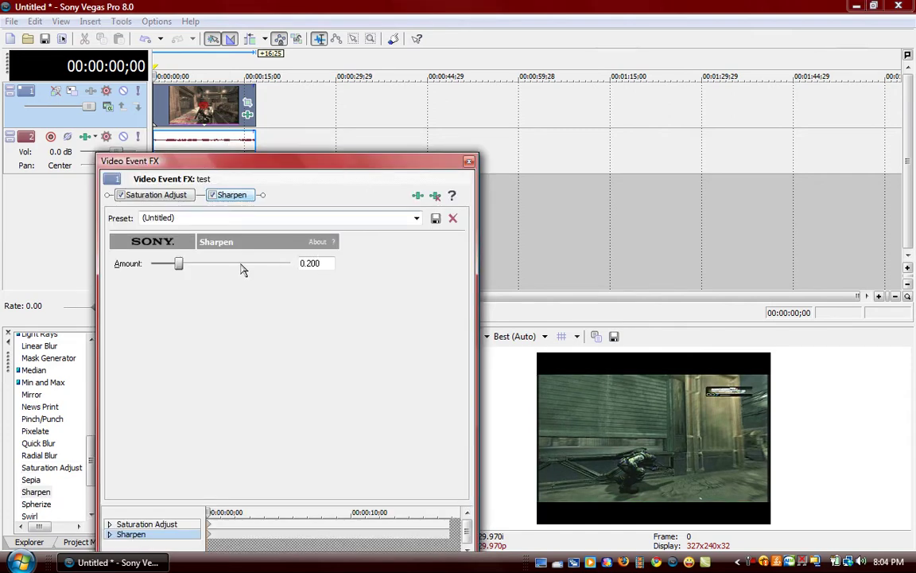
left_click_drag(179, 263, 153, 263)
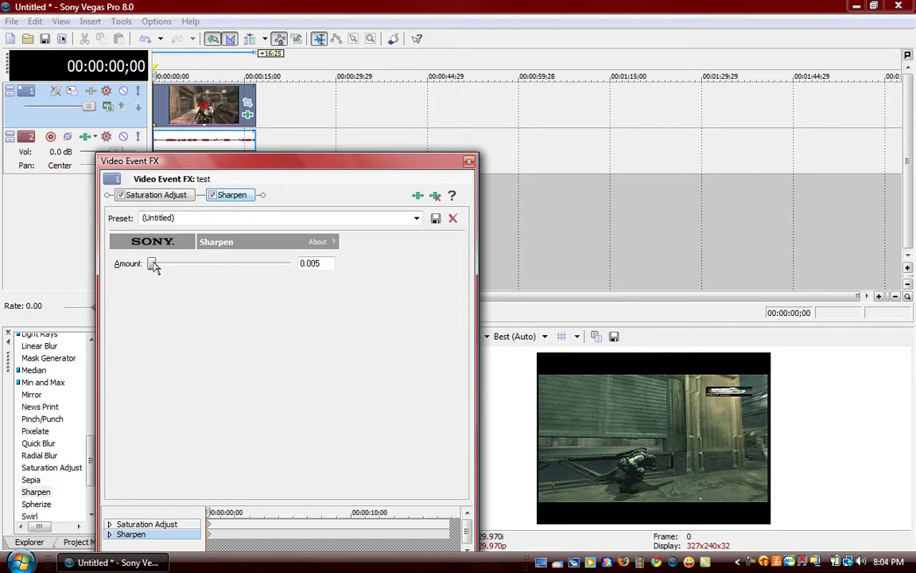
left_click(468, 162)
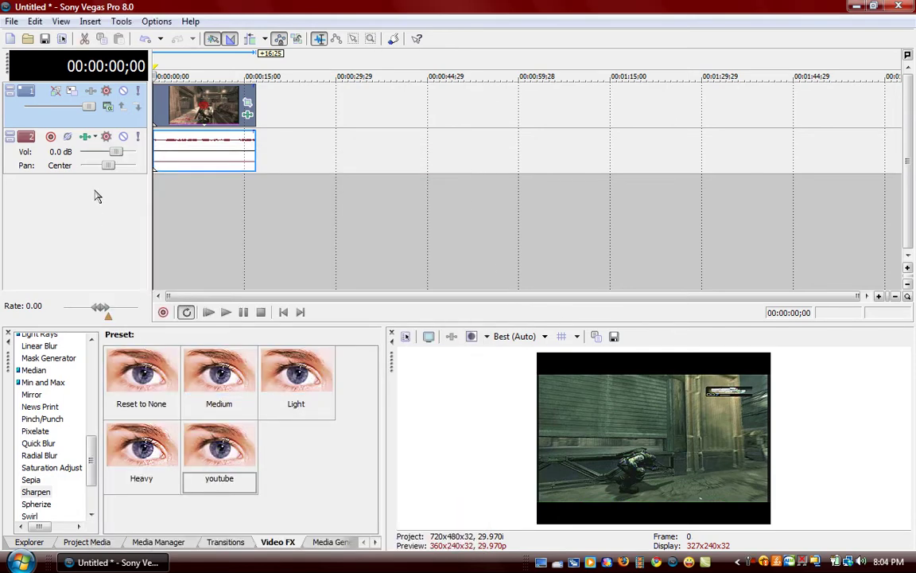
Add the Decrease Gamma Levels preset (Gamma 0.700), then mark the whole clip as the loop region.
left_click_drag(91, 463, 89, 408)
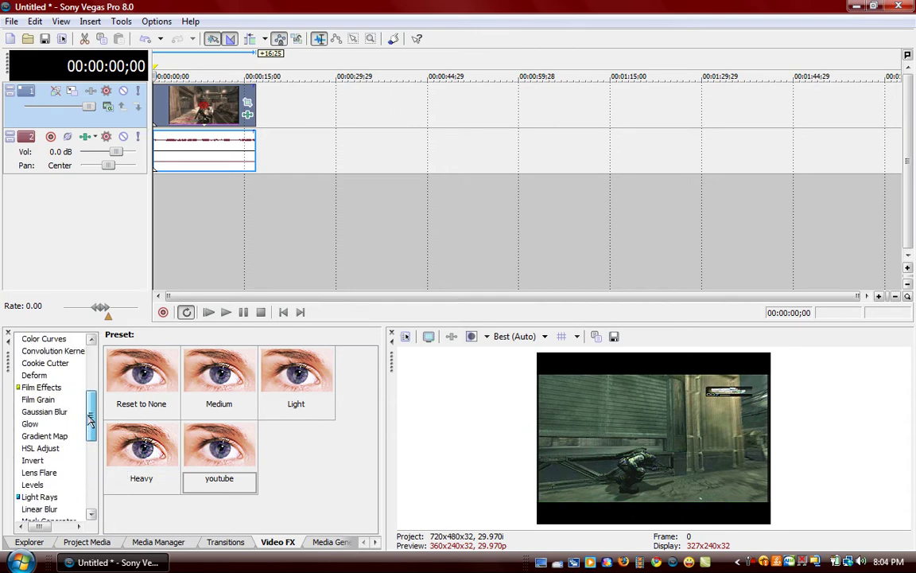
left_click(36, 484)
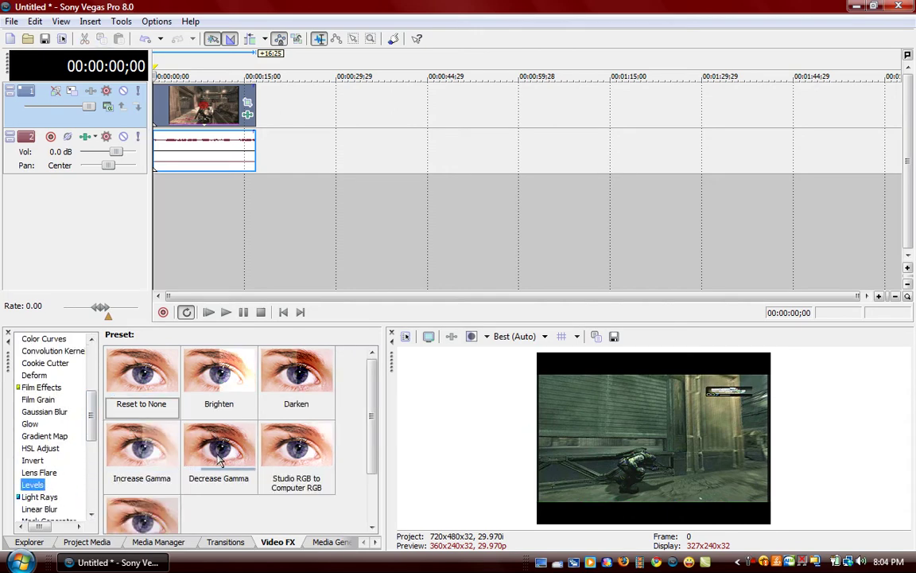
left_click_drag(219, 449, 225, 114)
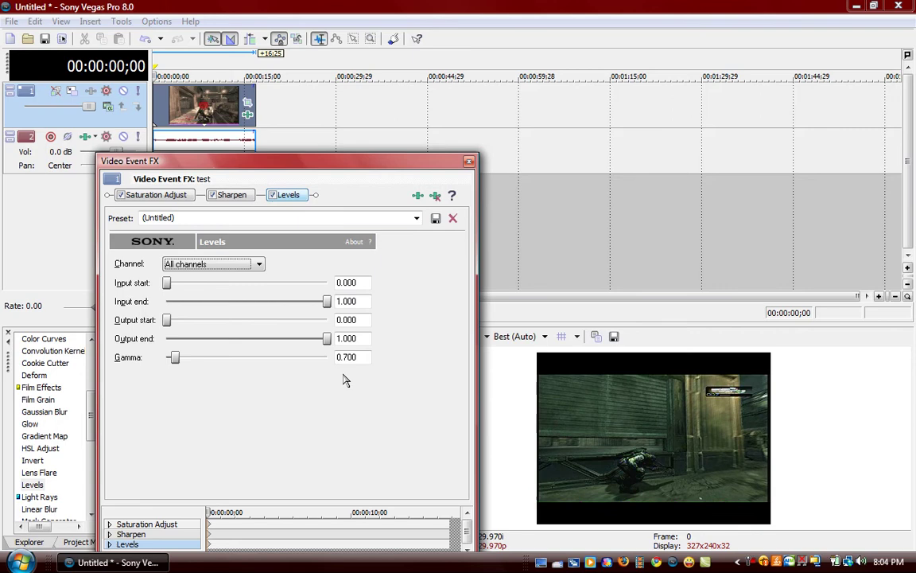
left_click(470, 163)
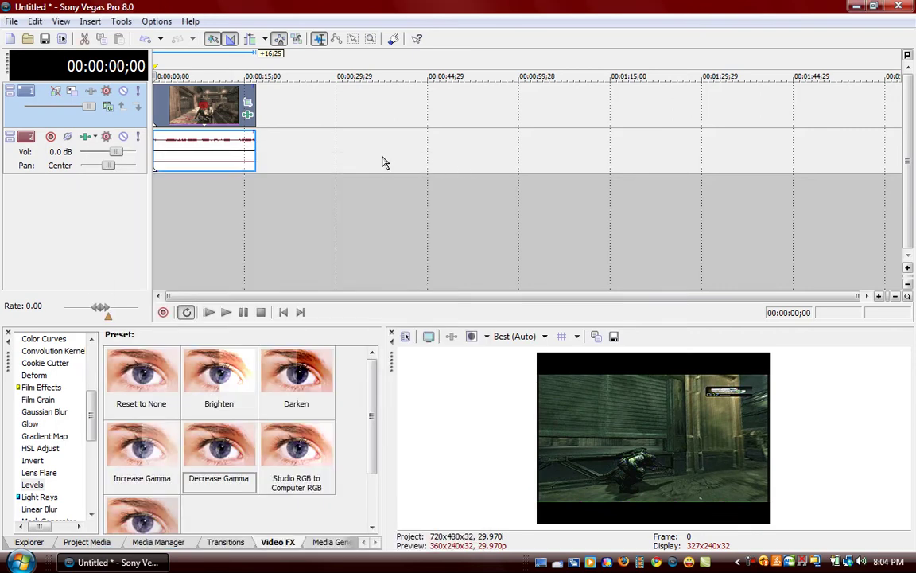
left_click_drag(155, 62, 259, 73)
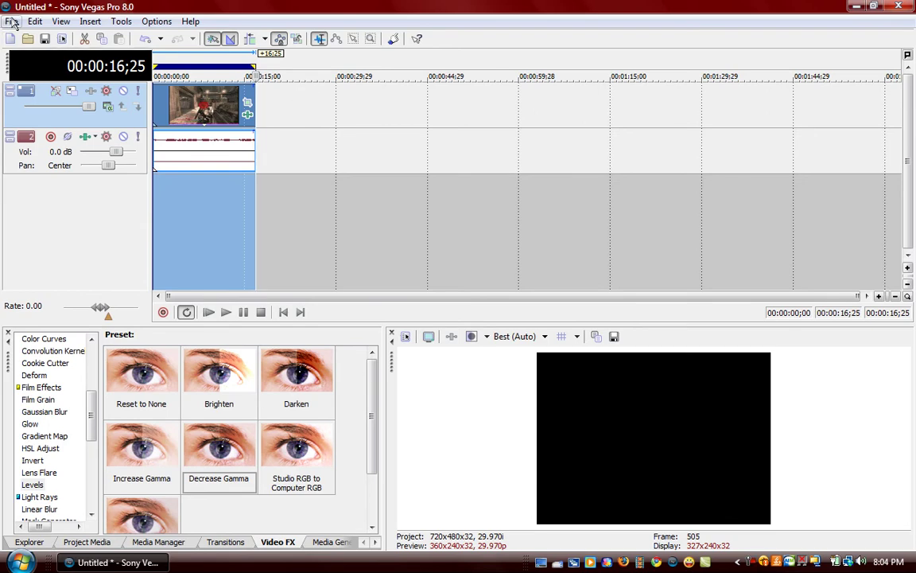
Open File > Render As and enter '6 3506' as the output file name.
left_click(11, 21)
left_click(28, 123)
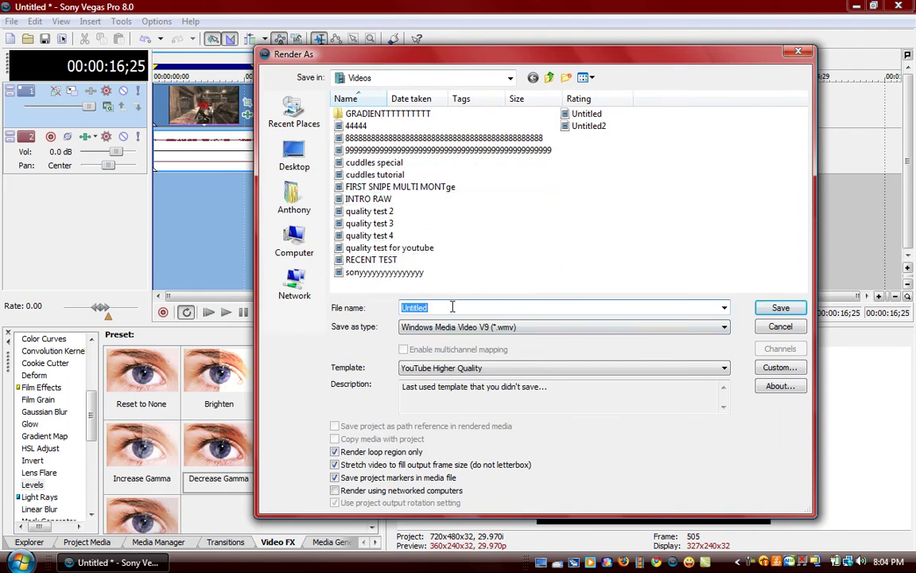
Set Save as type to Windows Media Video V9, choose the 'most best' template, and open its Custom settings.
left_click(513, 334)
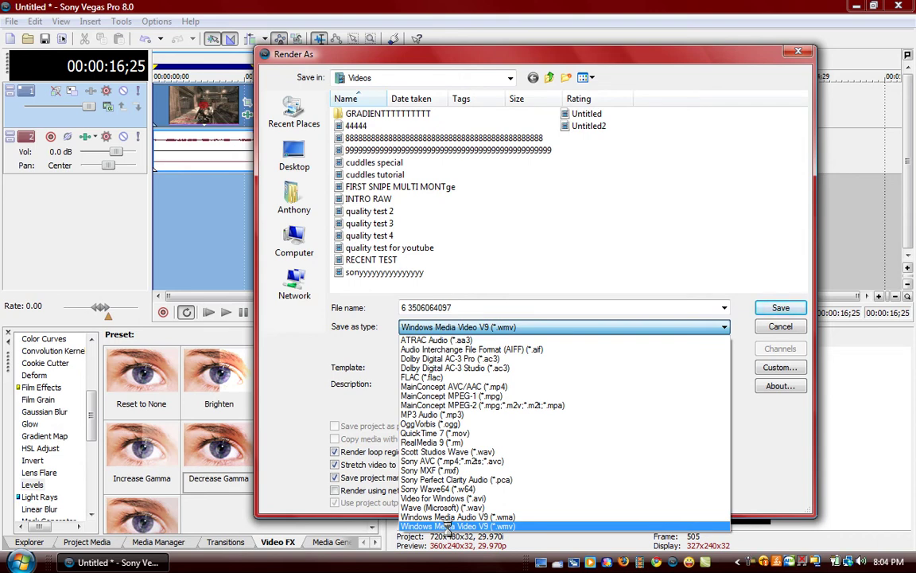
left_click(523, 526)
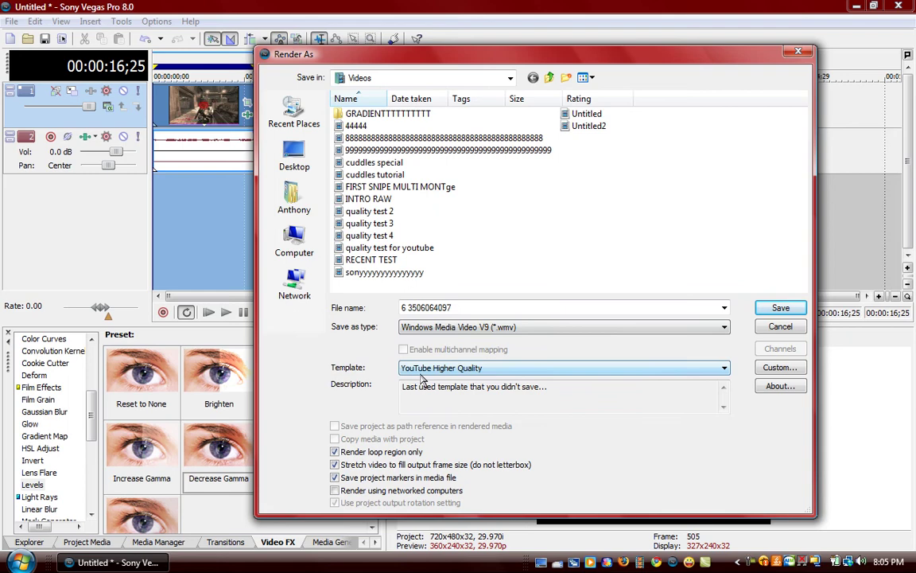
left_click(519, 368)
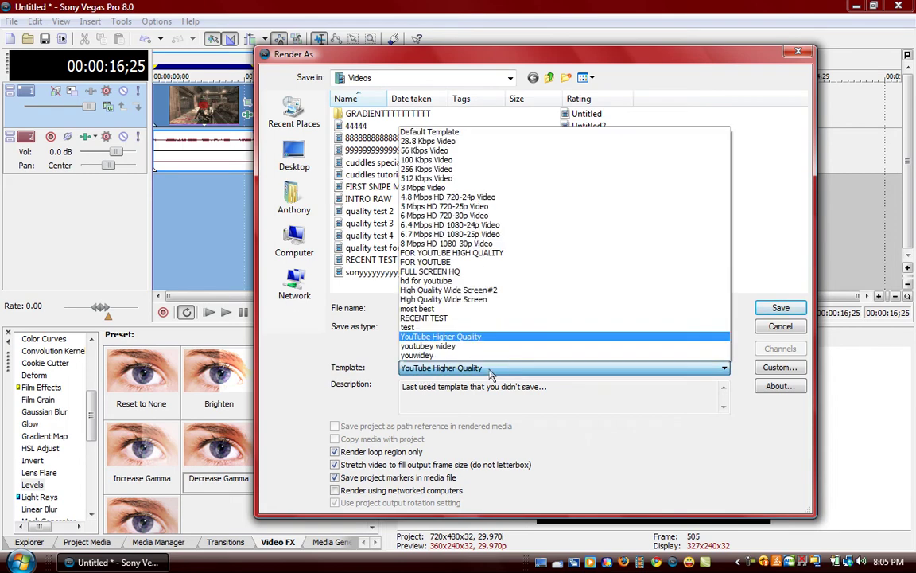
left_click(429, 310)
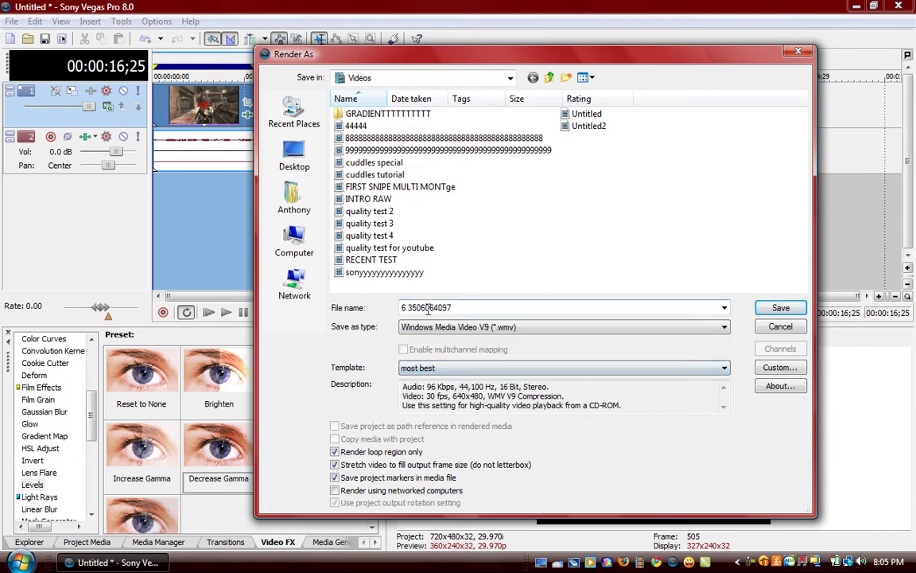
left_click(777, 370)
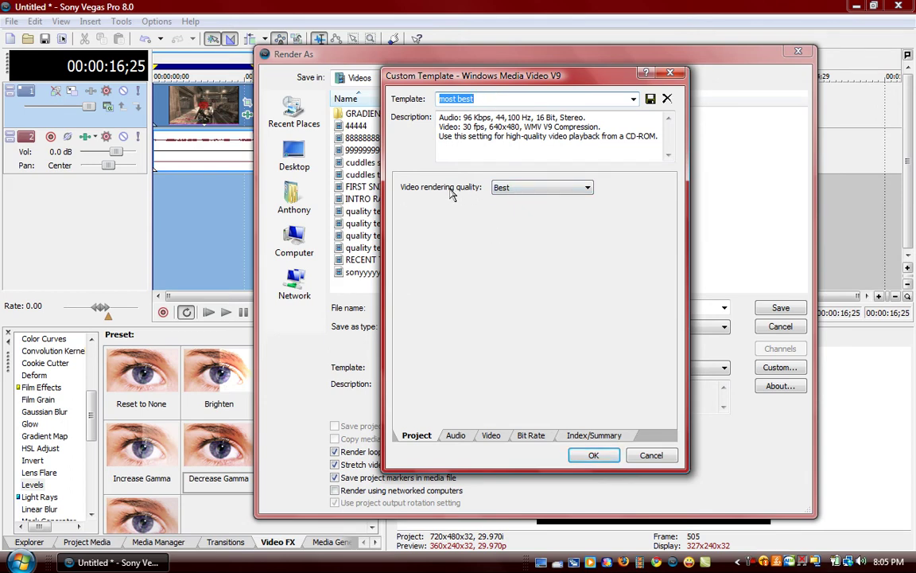
Keep the template's rendering quality at Best and review its audio settings.
left_click(557, 189)
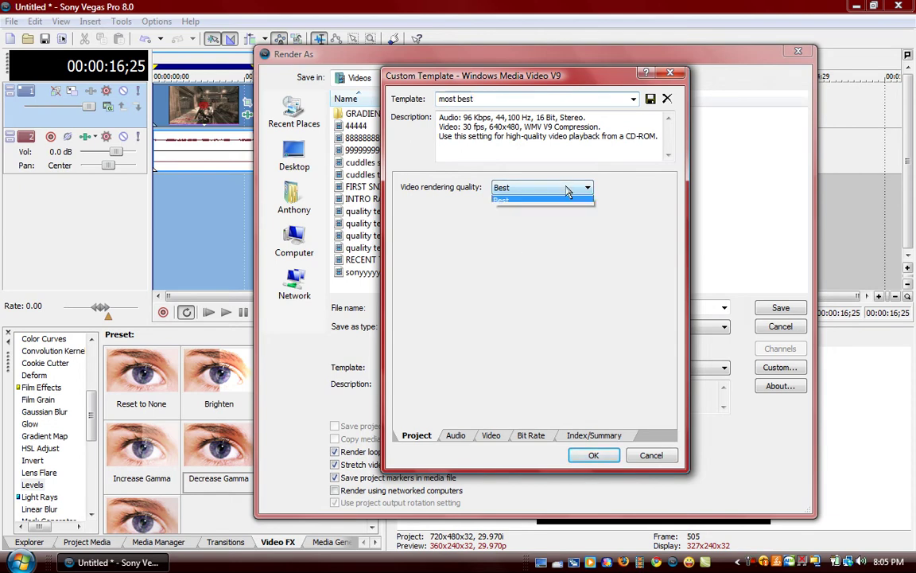
left_click(536, 230)
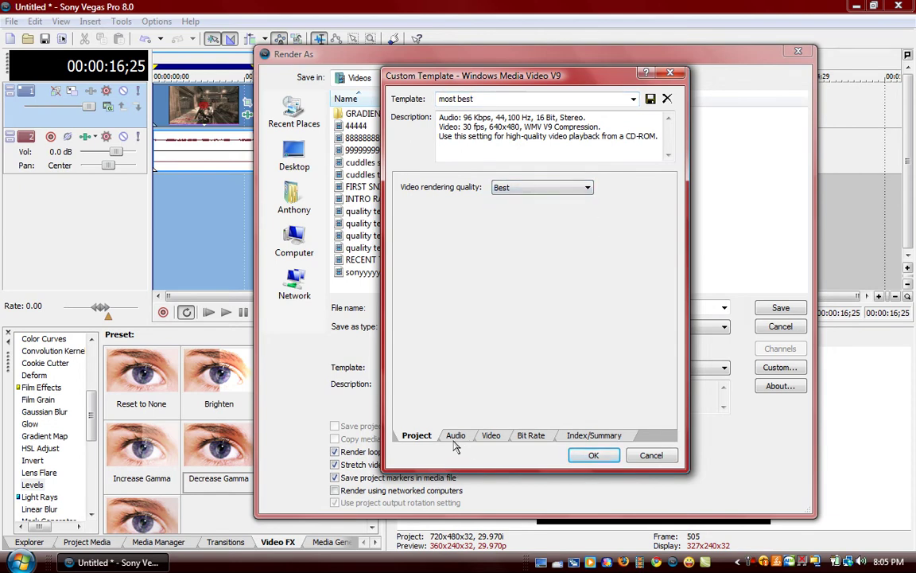
left_click(455, 437)
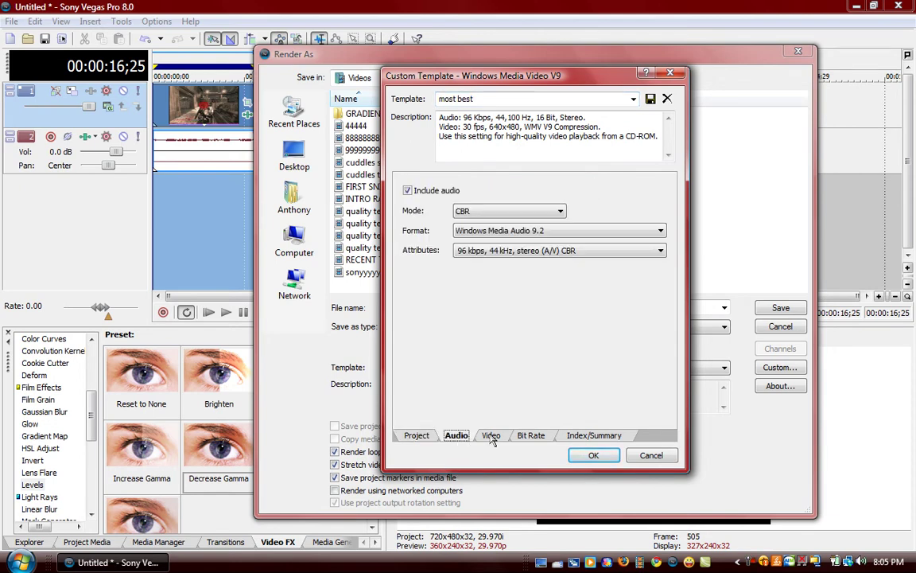
Verify the video is a custom 1000×480 frame with 1.000 (Square) pixel aspect ratio.
left_click(491, 436)
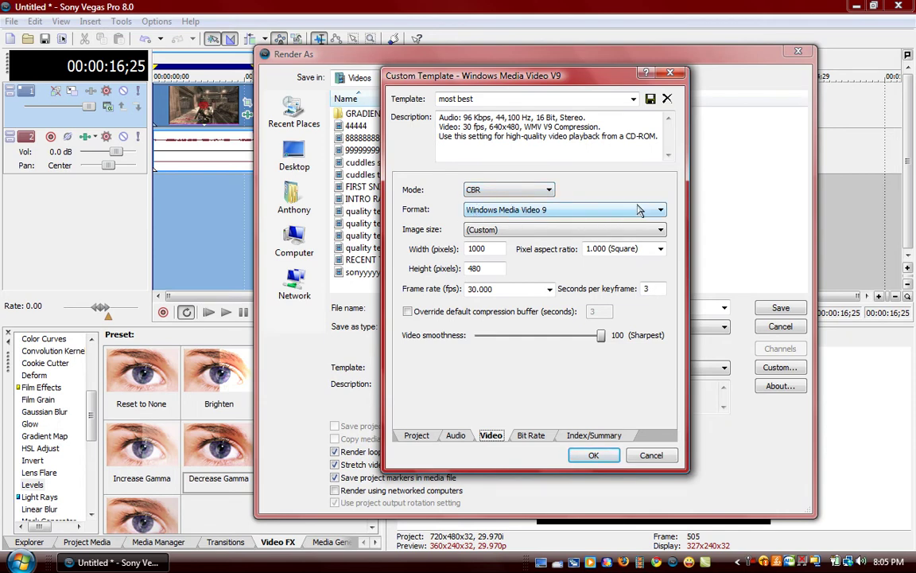
left_click(535, 230)
left_click(497, 311)
key("shift+Home")
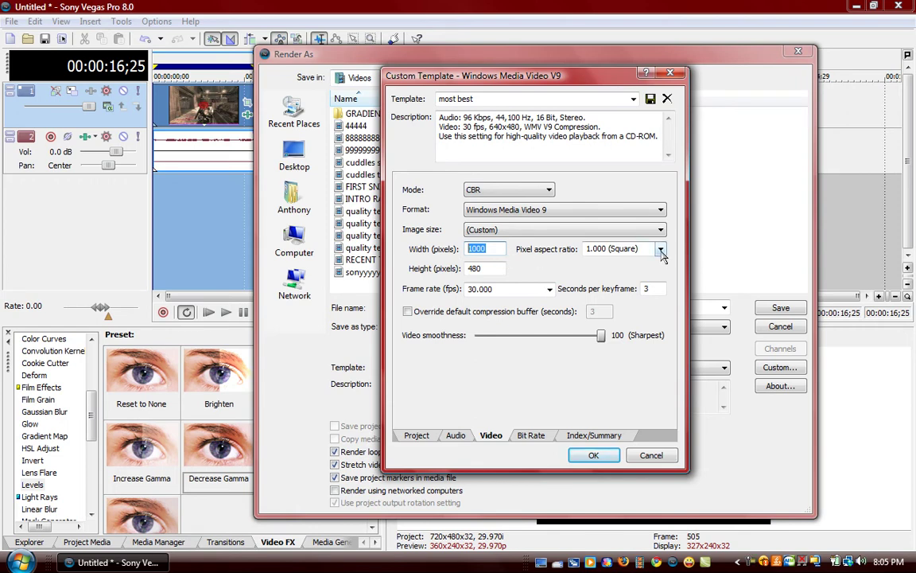
left_click(660, 249)
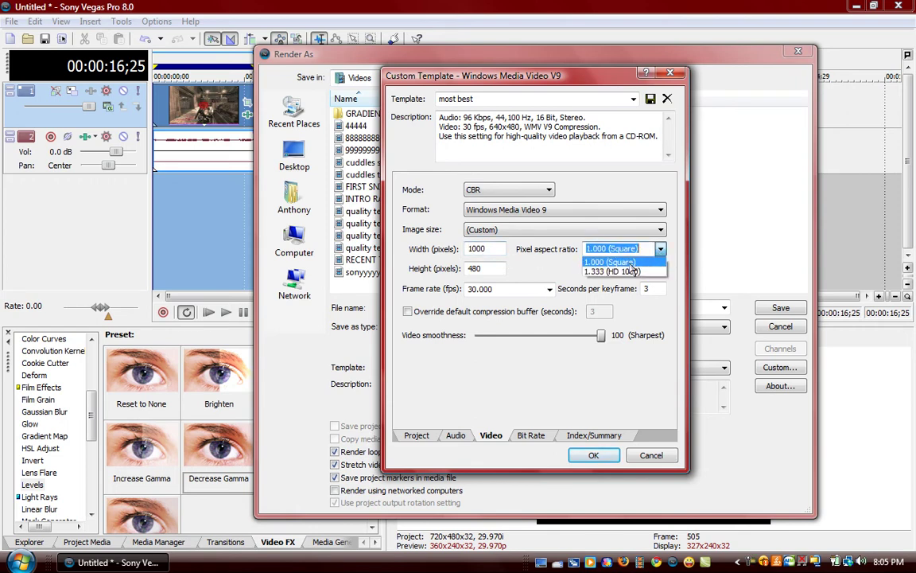
left_click(499, 252)
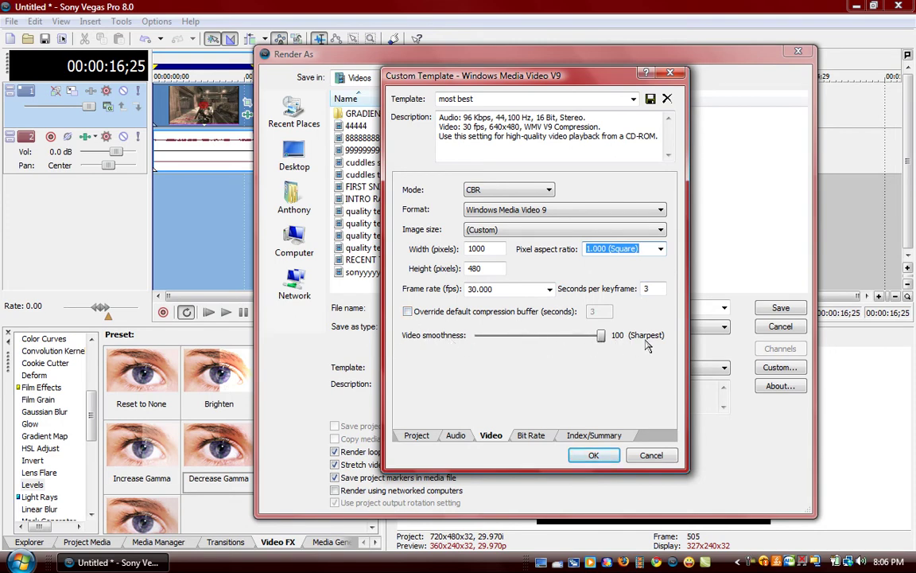
Review the 3M bit rate, then close the custom template dialog back to Render As.
left_click(530, 435)
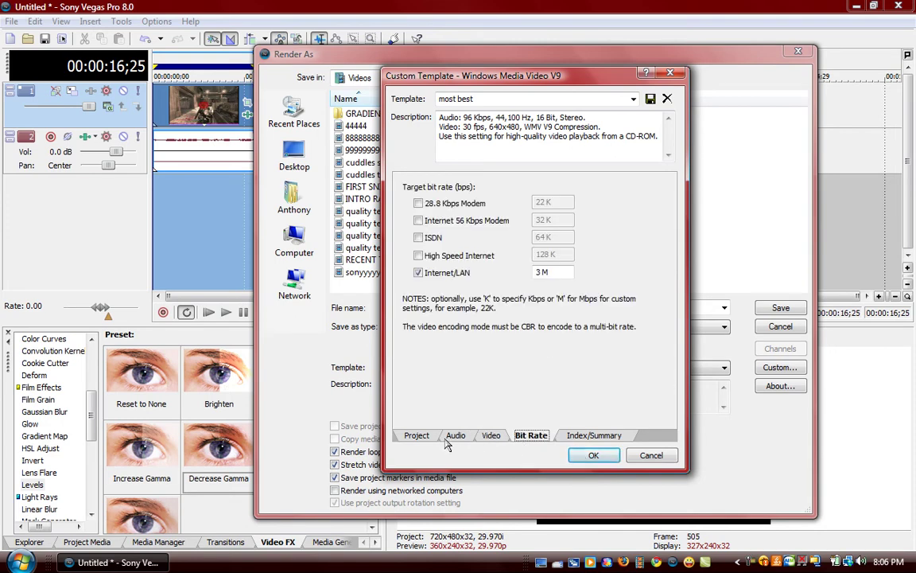
left_click(477, 436)
left_click(409, 435)
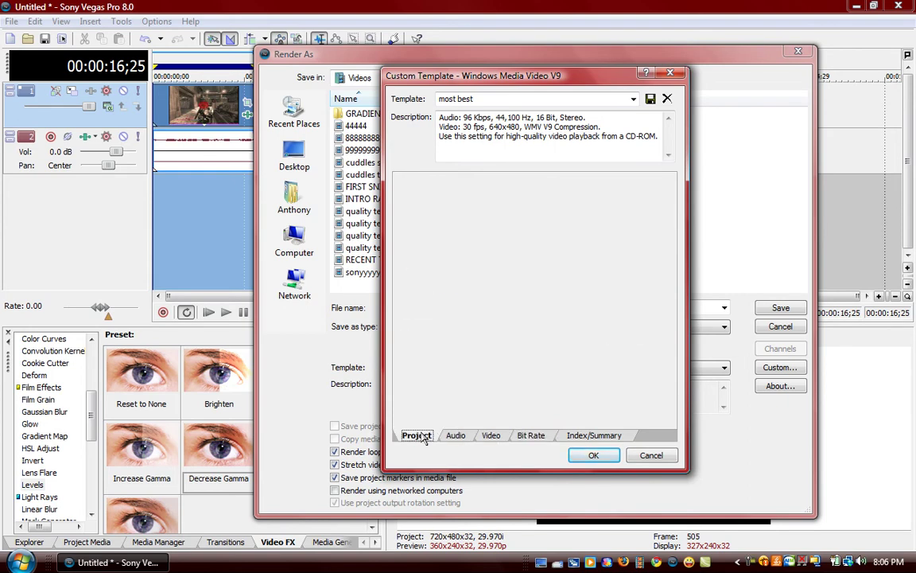
left_click(649, 456)
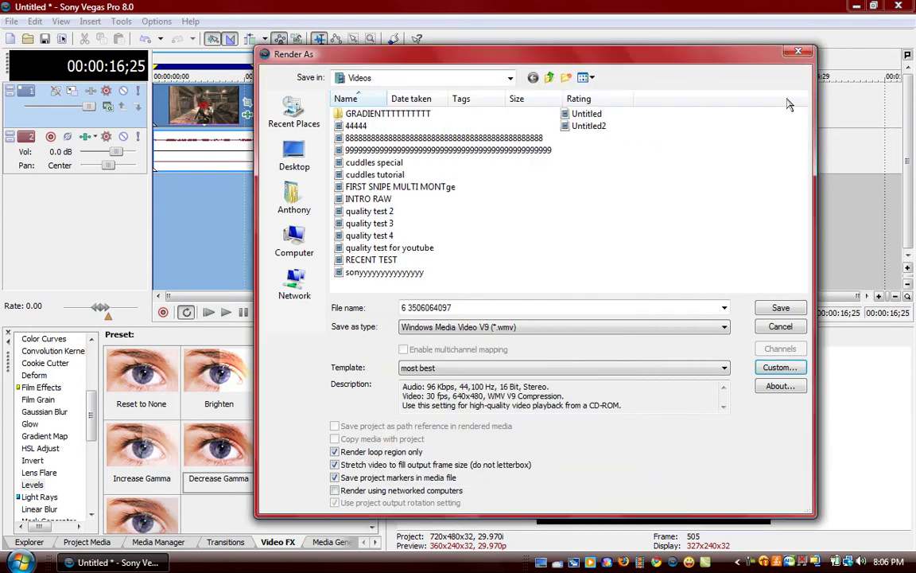
Save the render settings, clear the loop region, and minimize Vegas to reveal YouTube.
left_click(798, 309)
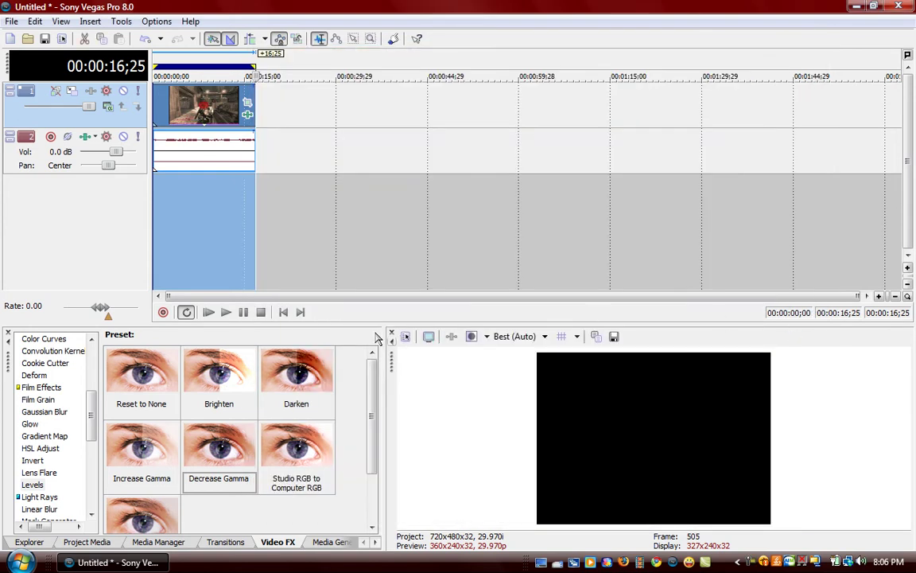
key("Escape")
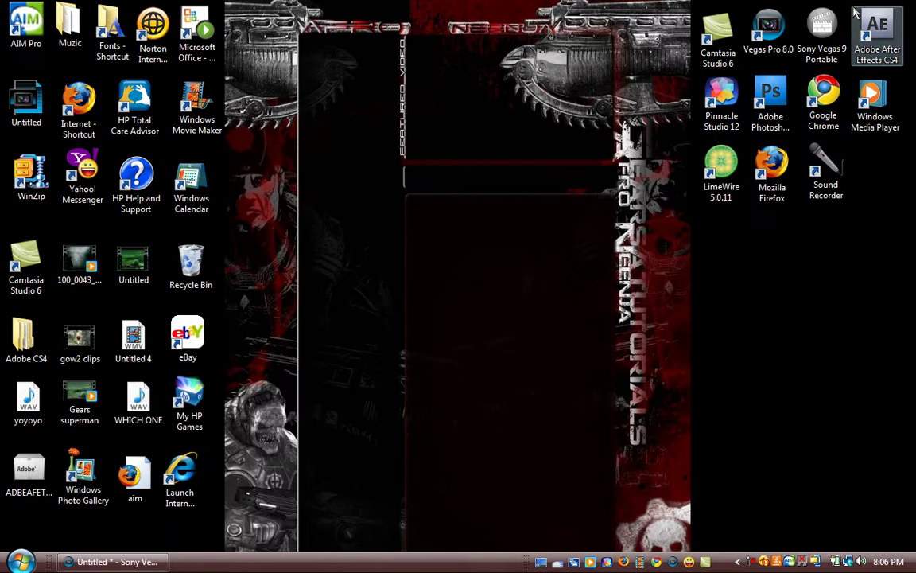
left_click(857, 6)
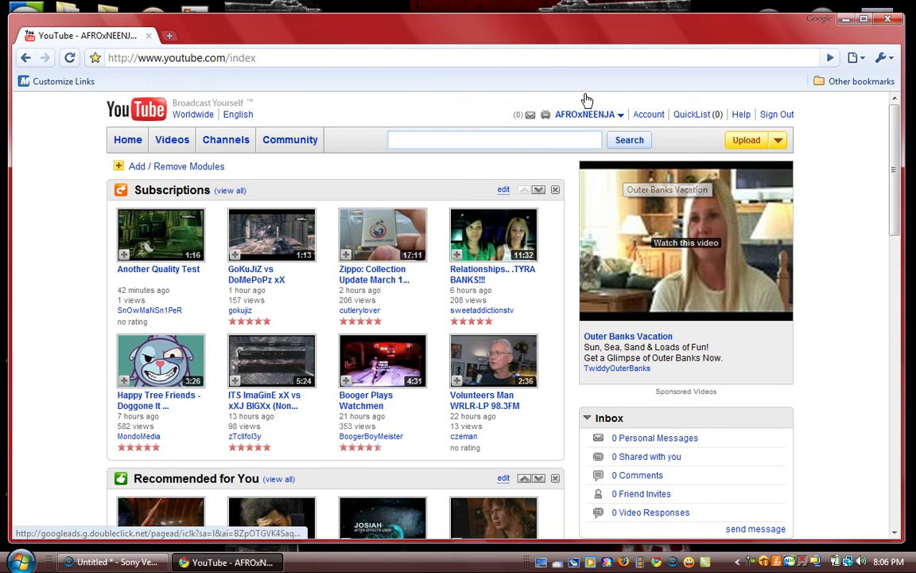
Read the personal inbox messages, including the Sony Vegas widescreen tutorial request.
left_click(646, 475)
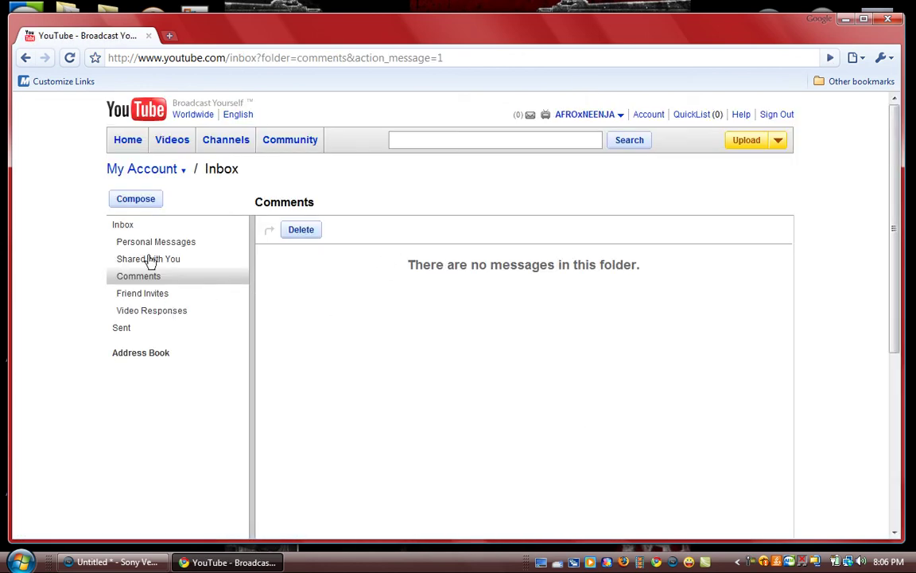
left_click(155, 242)
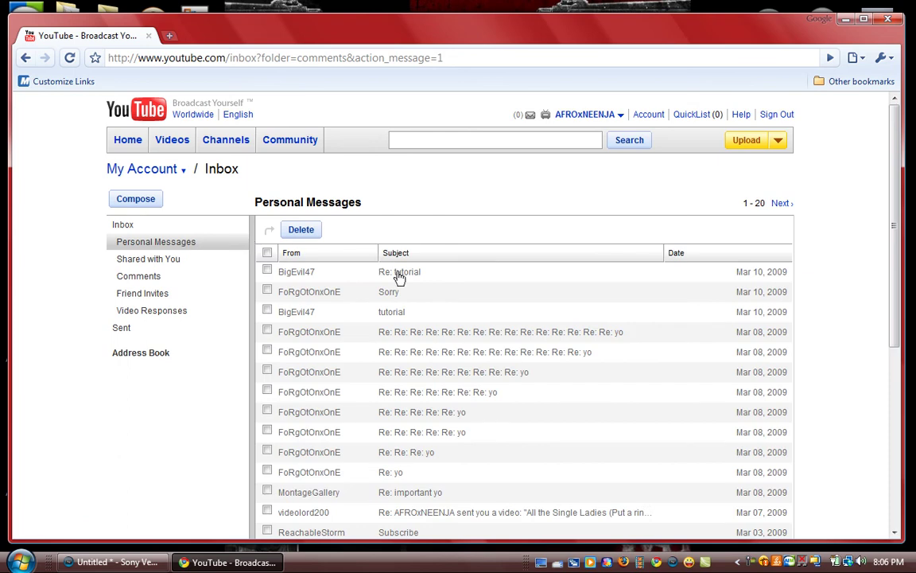
left_click(360, 271)
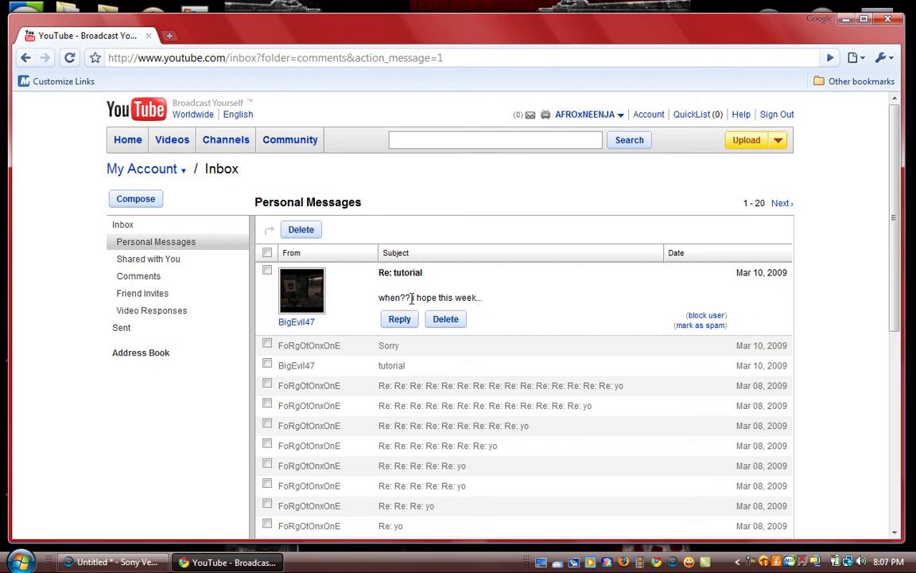
left_click(398, 365)
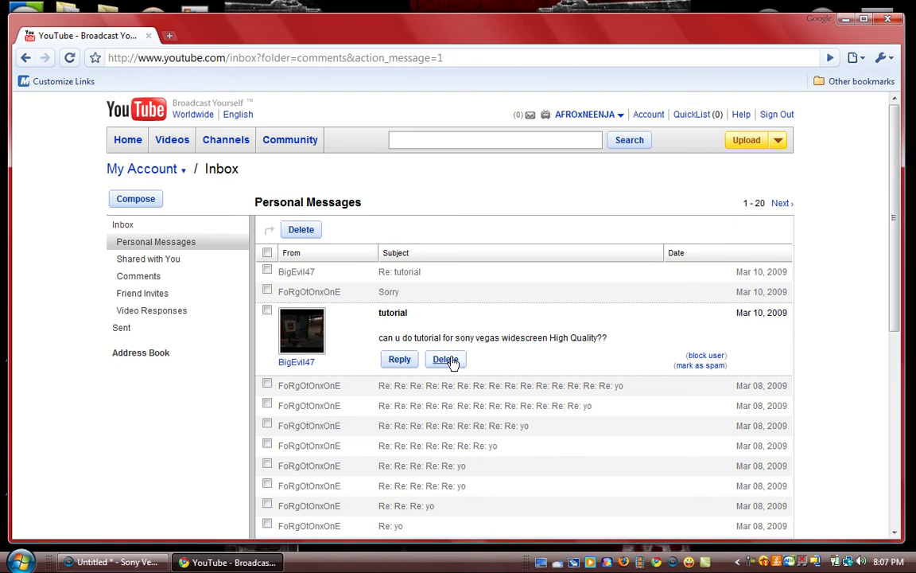
Look over the message sender's channel page, then close the Chrome window.
left_click(294, 365)
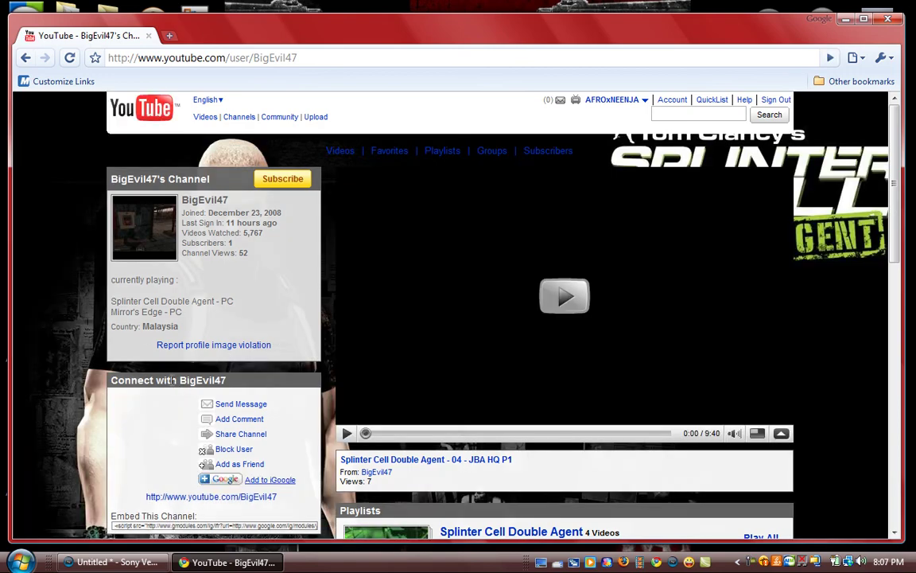
scroll(189, 273, "down", 5)
scroll(204, 180, "up", 4)
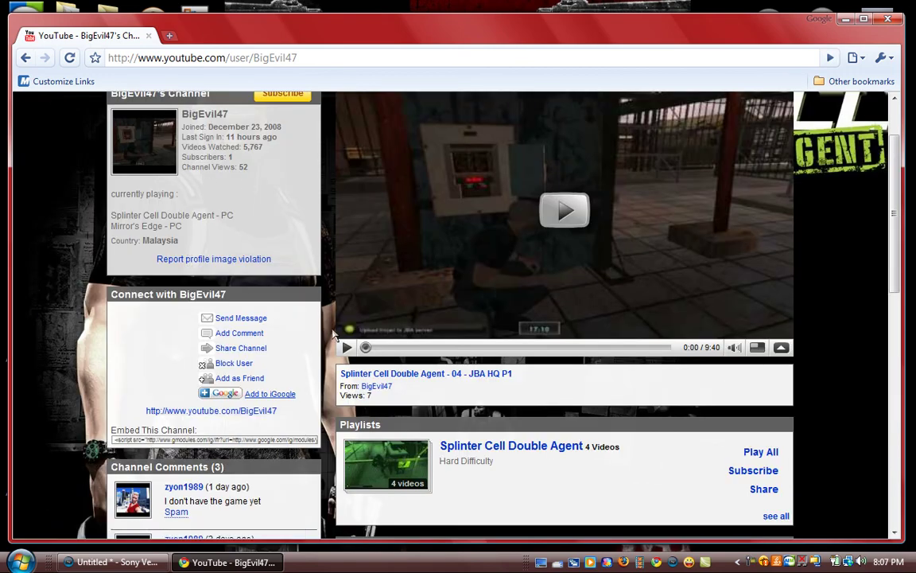
scroll(332, 334, "down", 5)
scroll(332, 335, "up", 6)
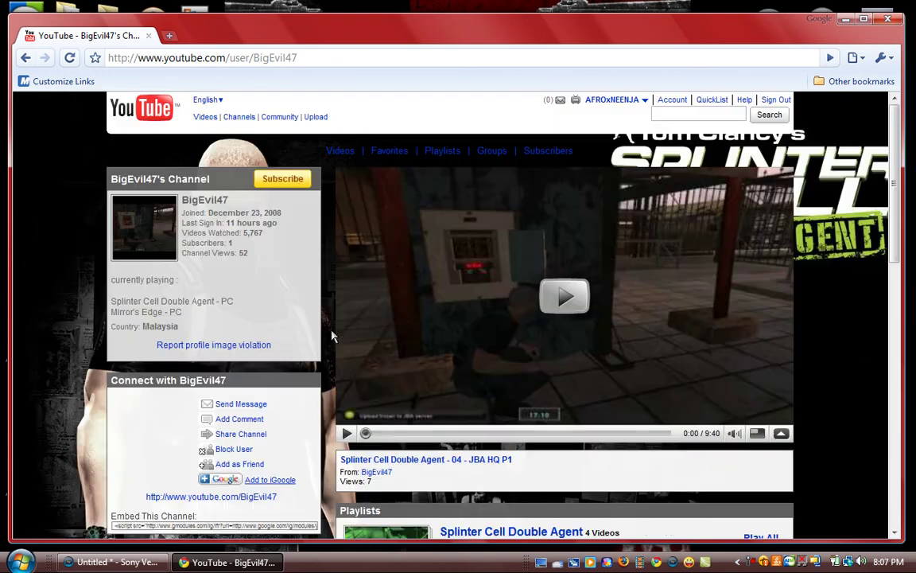
left_click(888, 18)
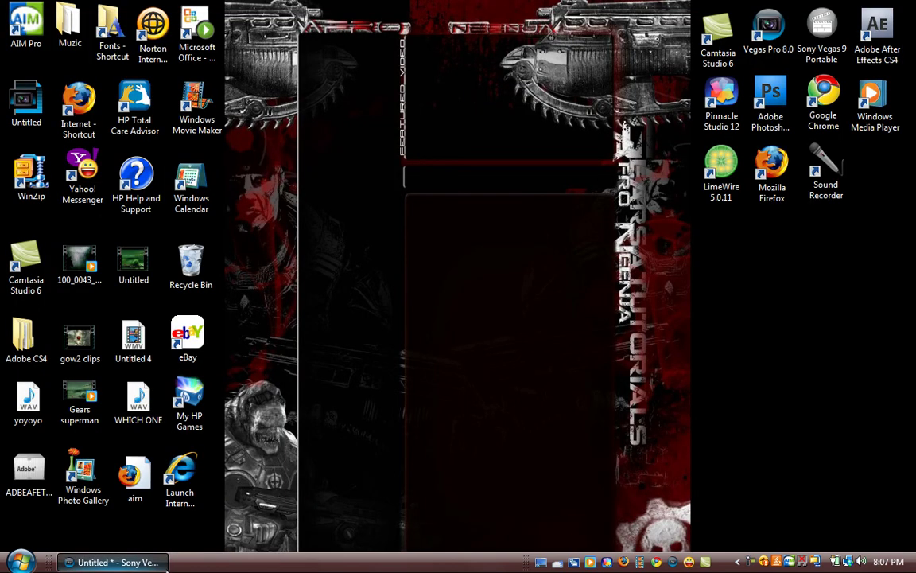
Restore Vegas from the taskbar and quit the project without saving changes.
left_click(112, 562)
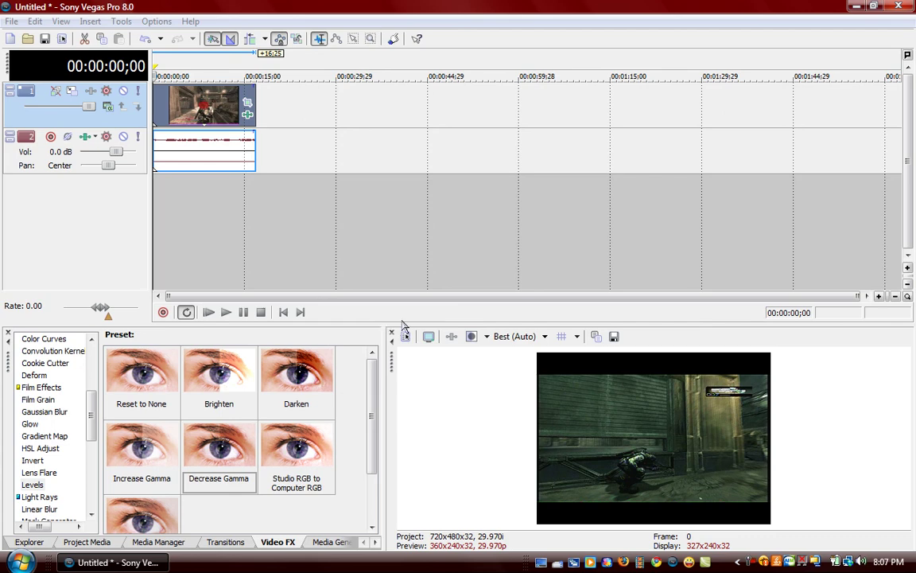
left_click(906, 6)
left_click(468, 242)
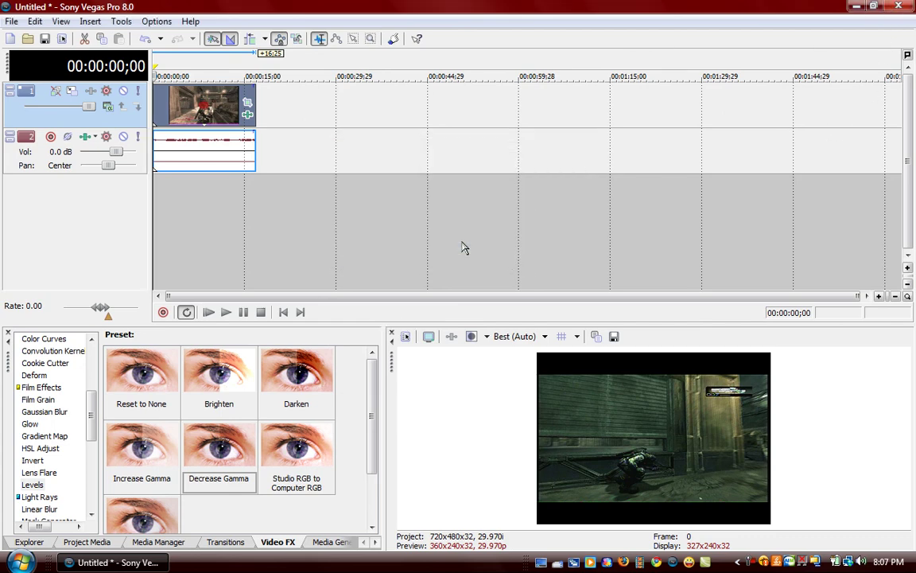